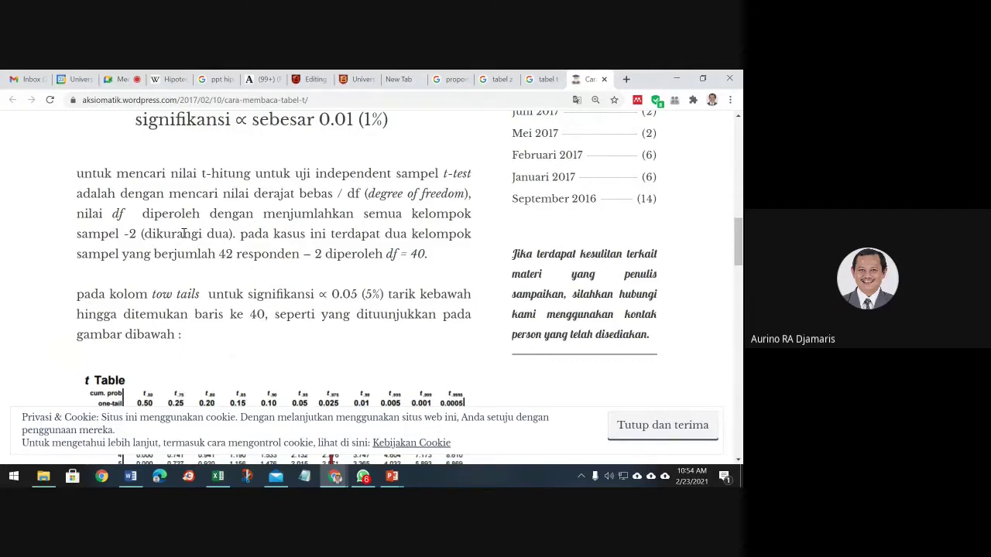
# - Read the article's sample sizes for groups a and b and its explanation of how the degrees of freedom are obtained
pyautogui.scroll(5, 310, 257)
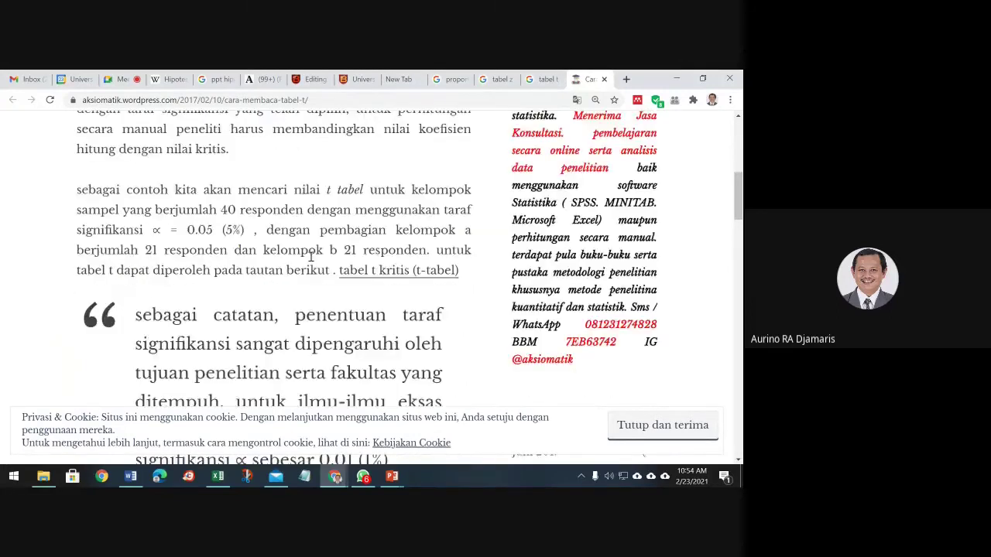
pyautogui.scroll(2, 311, 256)
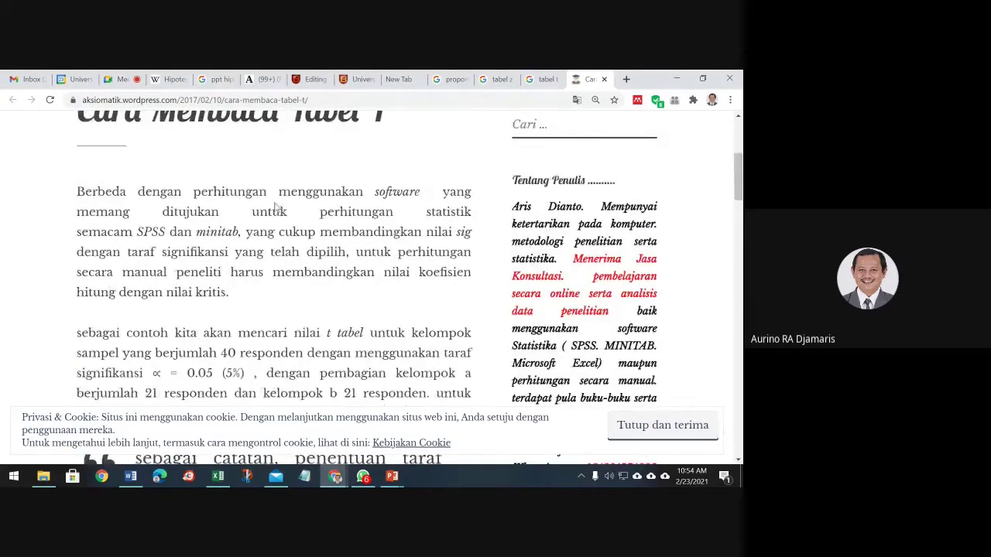
pyautogui.scroll(-1, 242, 325)
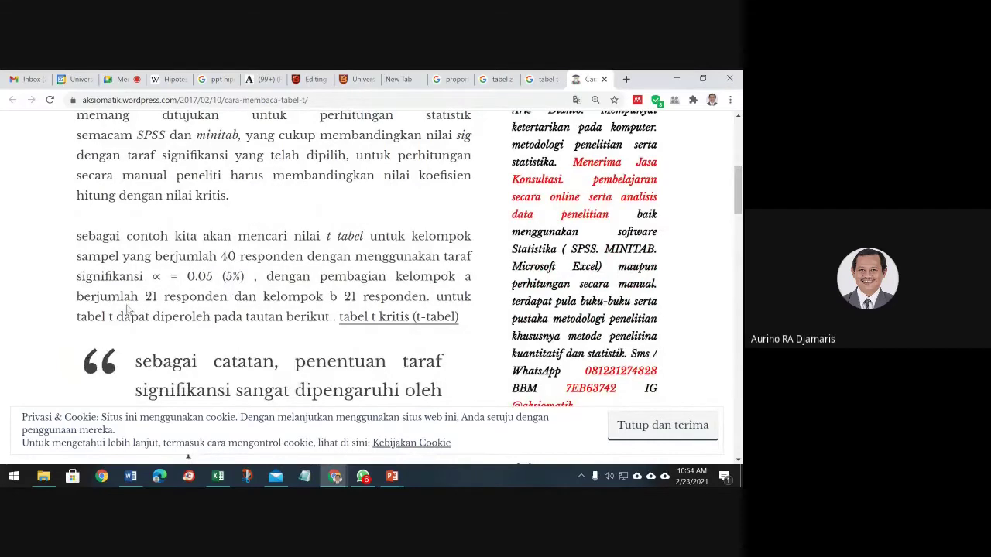
pyautogui.moveTo(145, 297); pyautogui.dragTo(208, 296)
pyautogui.moveTo(324, 297); pyautogui.dragTo(444, 296)
pyautogui.click(181, 303)
pyautogui.scroll(-6, 249, 314)
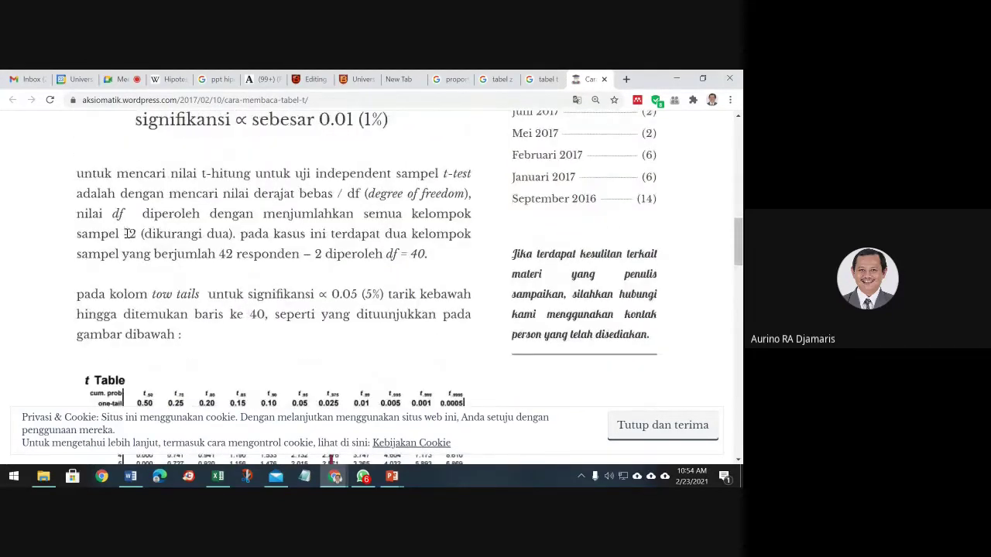
pyautogui.moveTo(123, 234); pyautogui.dragTo(137, 234)
pyautogui.moveTo(397, 254); pyautogui.dragTo(430, 254)
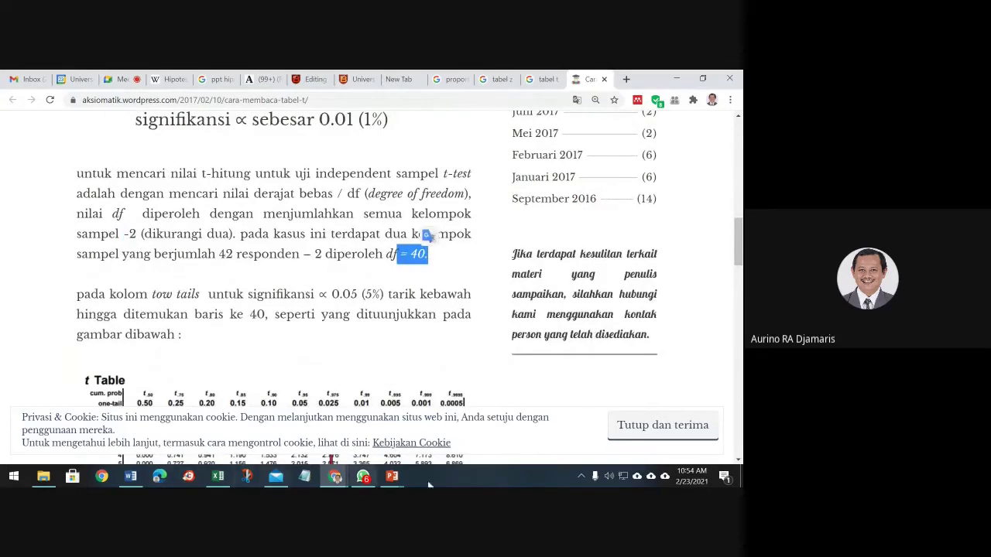
# - Switch to the PowerPoint slide show with the Two-Tail t Test example solution
pyautogui.click(391, 477)
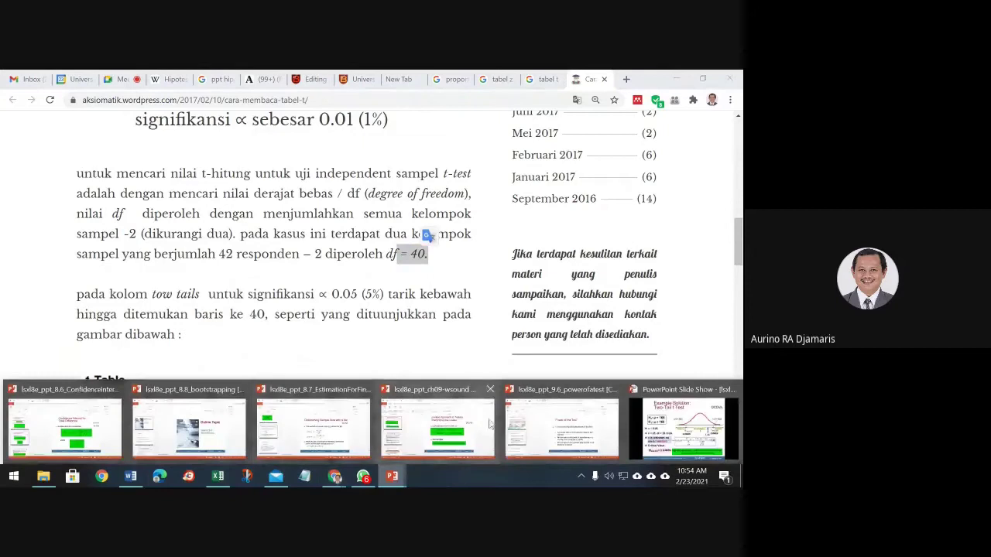
pyautogui.moveTo(579, 428)
pyautogui.click(675, 424)
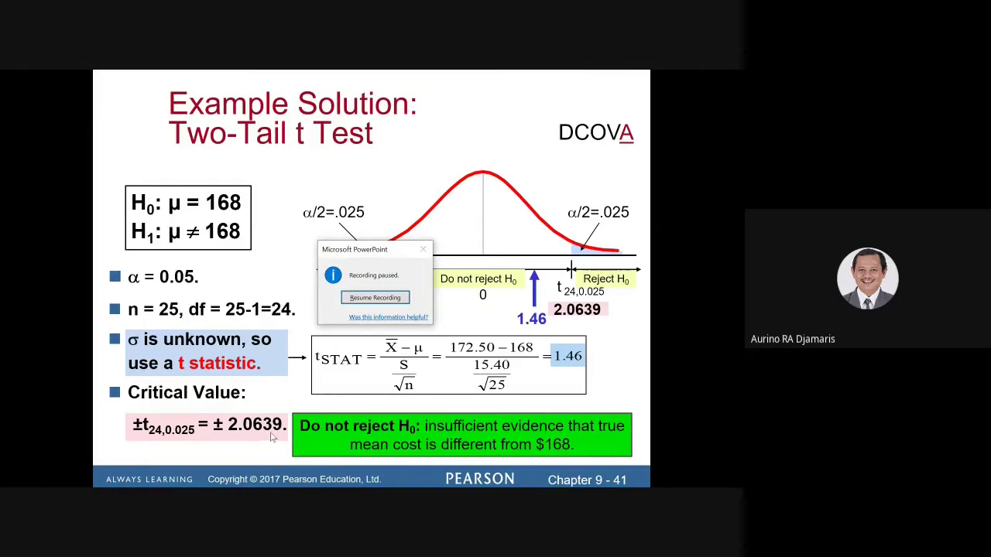
# - Return to the t-table article in Chrome and examine the two-tails 0.05 column down to the df 40 row
pyautogui.hotkey('alt', 'Tab')
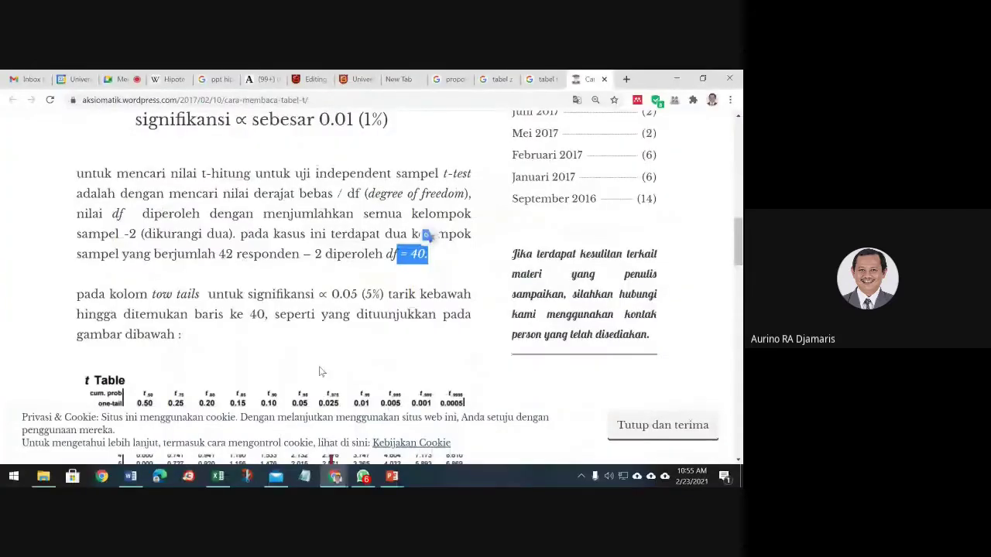
pyautogui.scroll(-3, 322, 372)
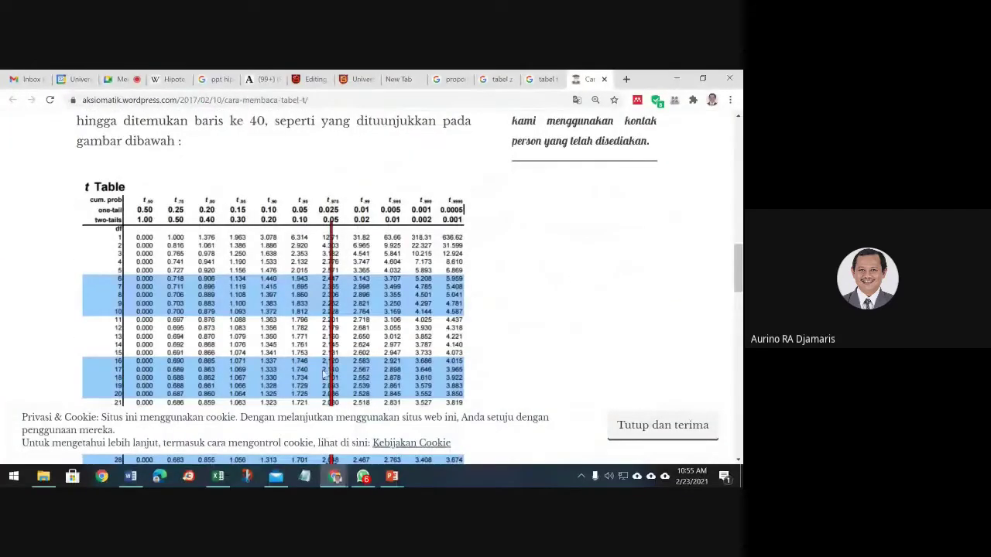
pyautogui.scroll(-2, 232, 370)
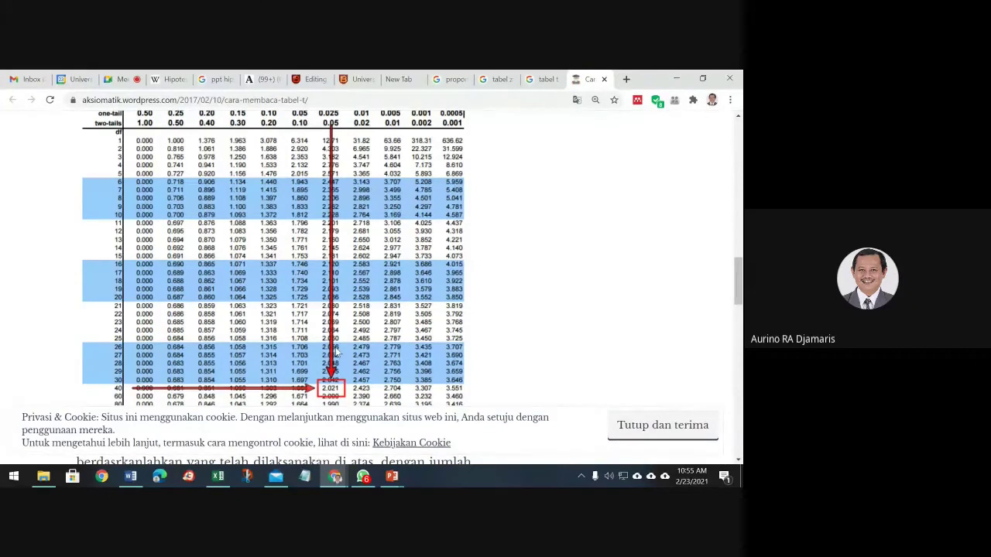
# - Search Google for "tabel t dengan excel"
pyautogui.click(467, 96)
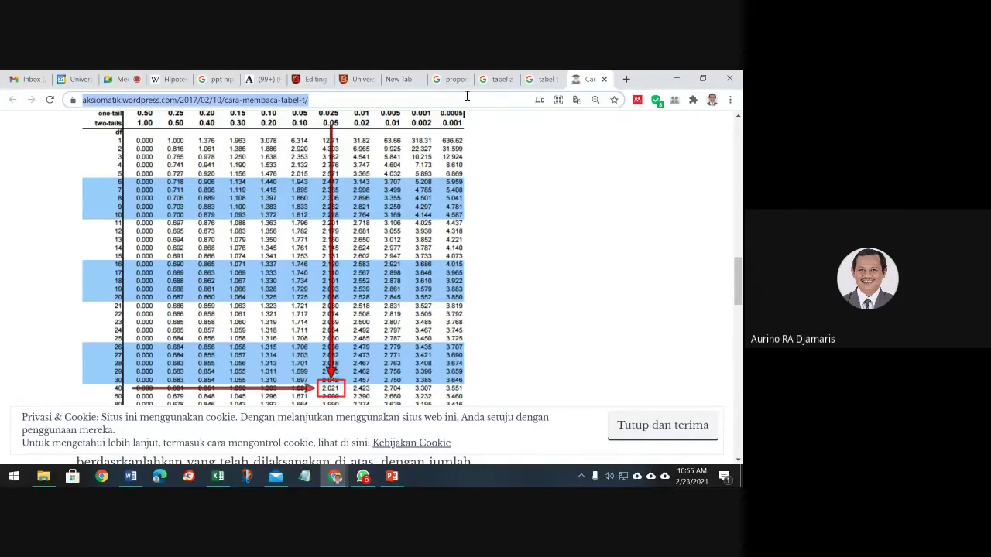
pyautogui.write('t')
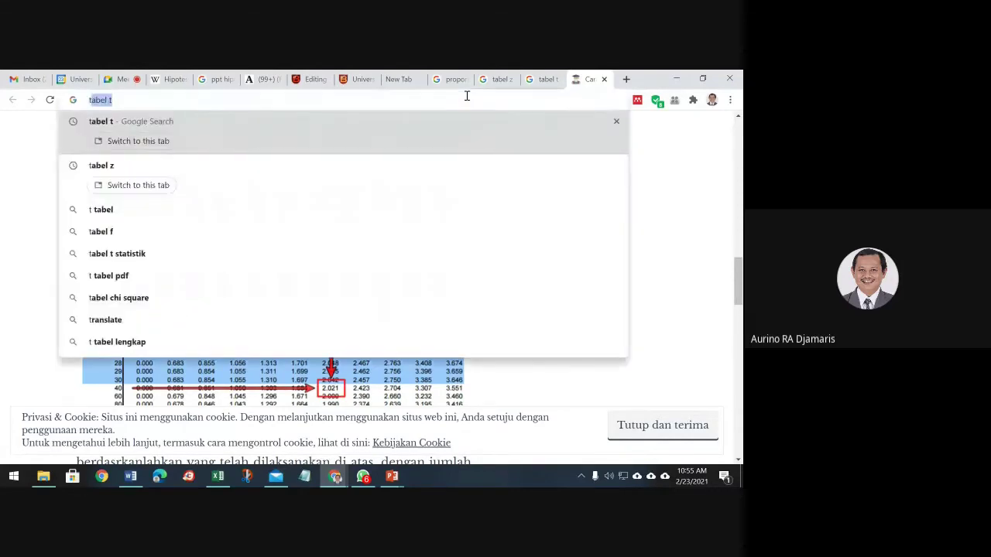
pyautogui.press('BackSpace')
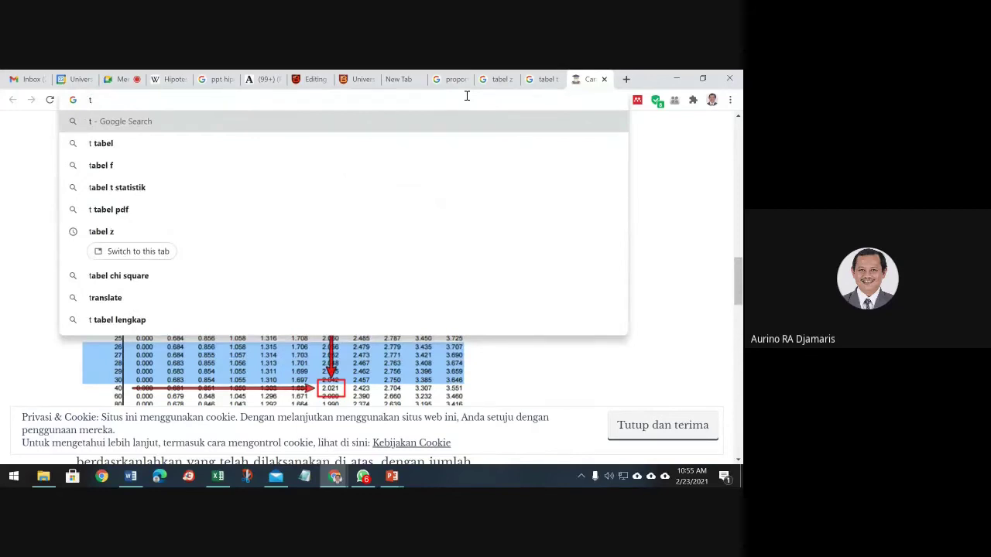
pyautogui.write('abel ')
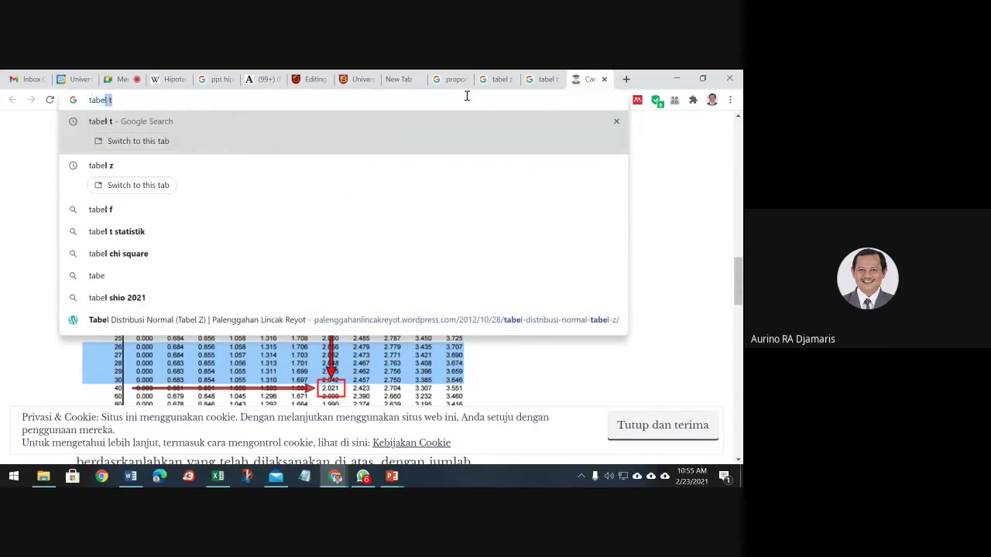
pyautogui.write('t den')
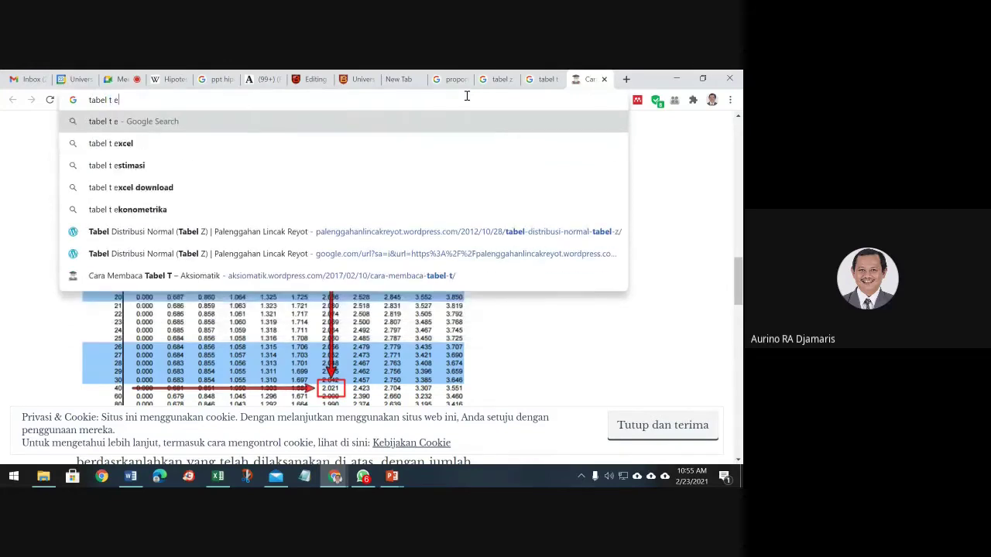
pyautogui.write('a')
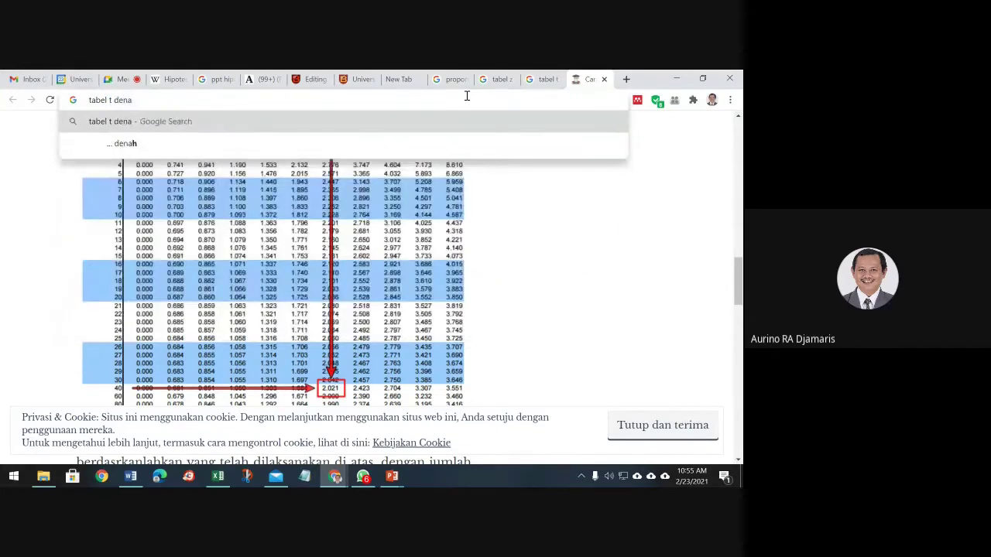
pyautogui.press('BackSpace')
pyautogui.write('gan')
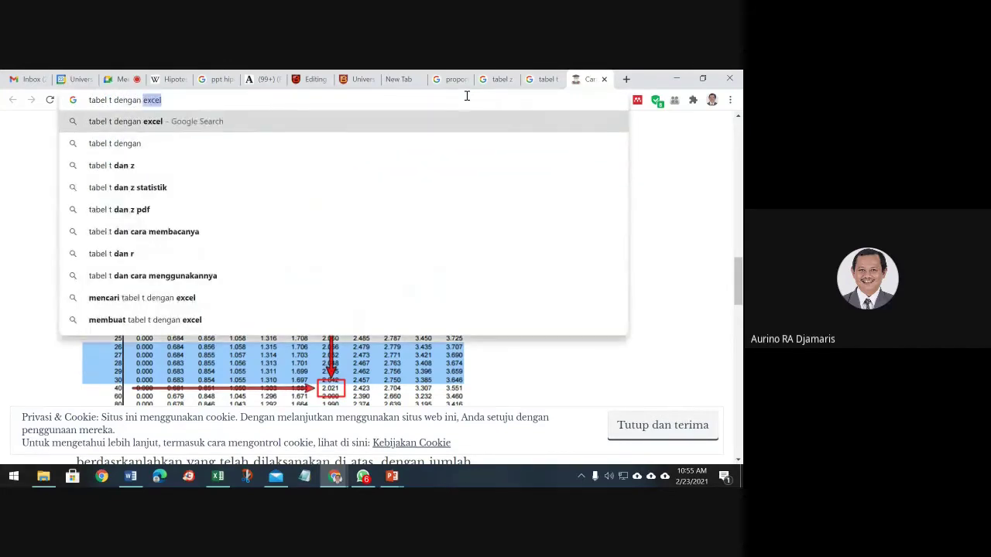
pyautogui.press('Return')
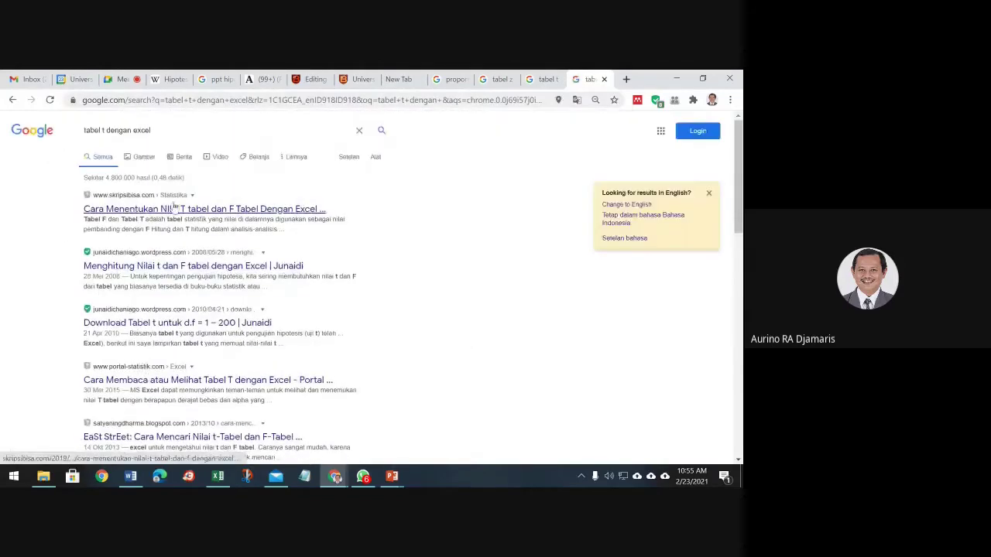
# - Open the skripsibisa.com article on finding t and F table values with Excel and read its TINV example
pyautogui.click(175, 209)
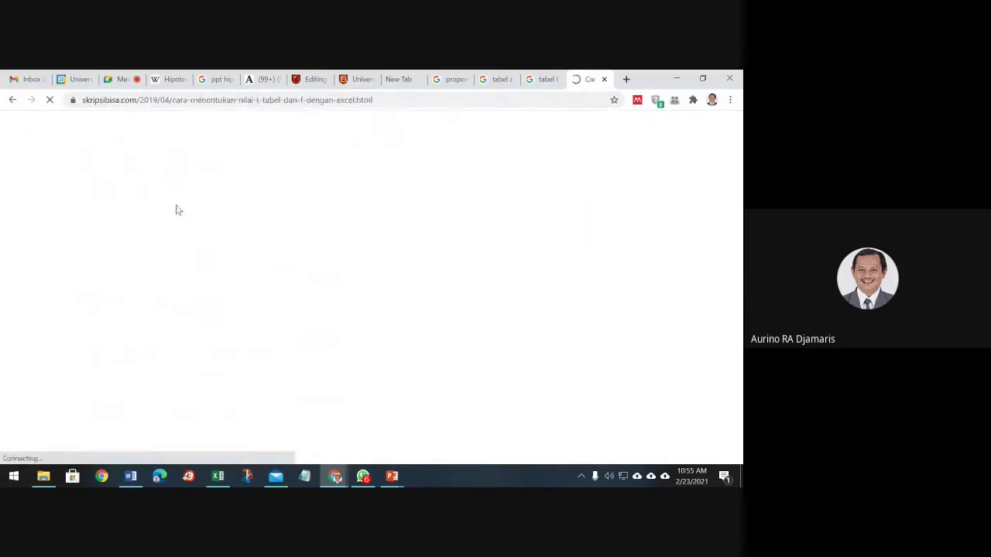
pyautogui.scroll(-3, 284, 261)
pyautogui.scroll(-5, 285, 261)
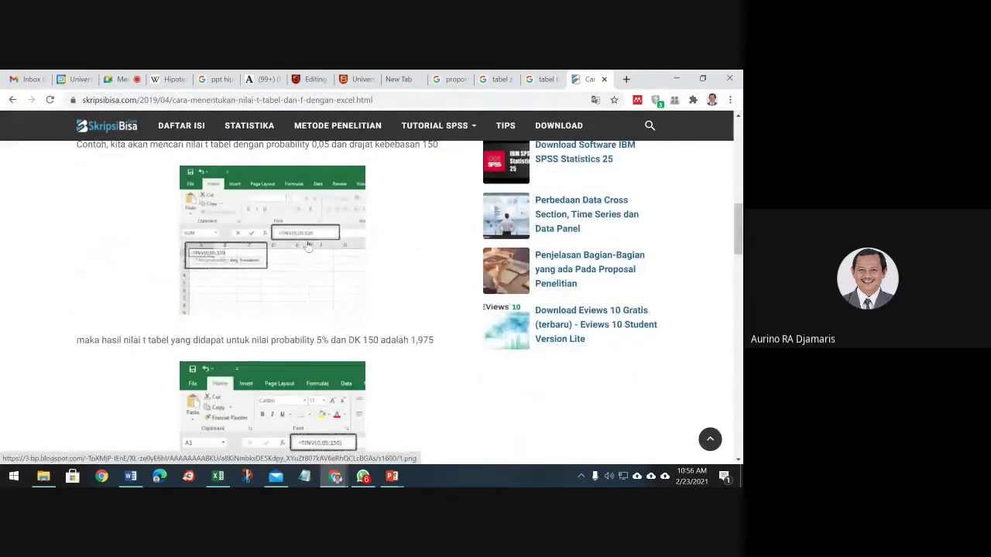
pyautogui.scroll(-3, 266, 284)
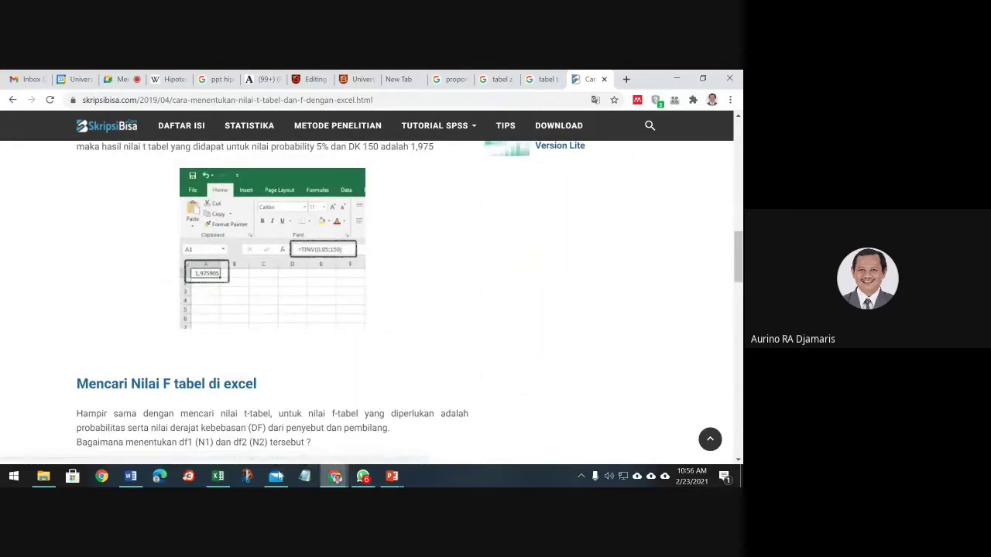
# - Switch to the Book1 workbook in Excel, add a new sheet and enter =TINV(0.05,24) in cell A1
pyautogui.click(219, 477)
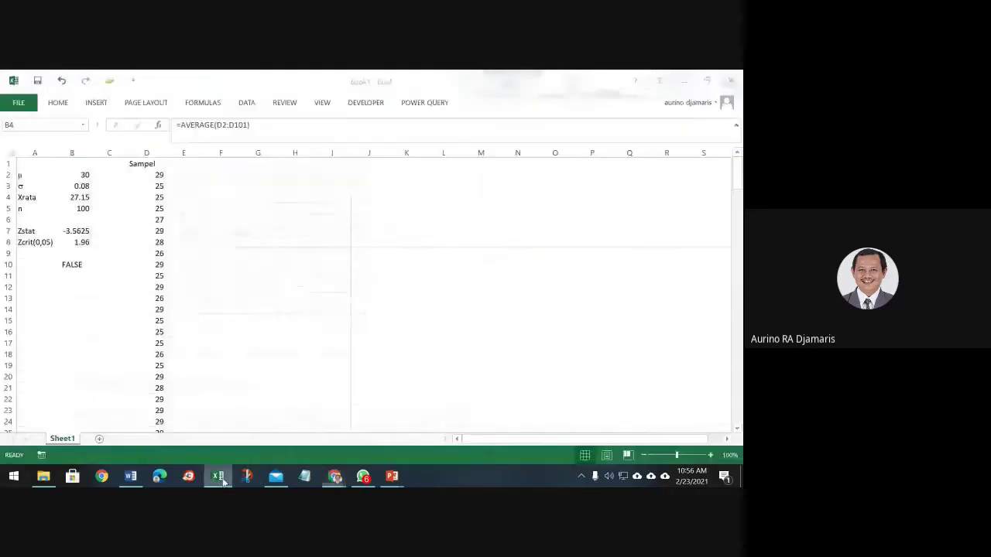
pyautogui.click(99, 439)
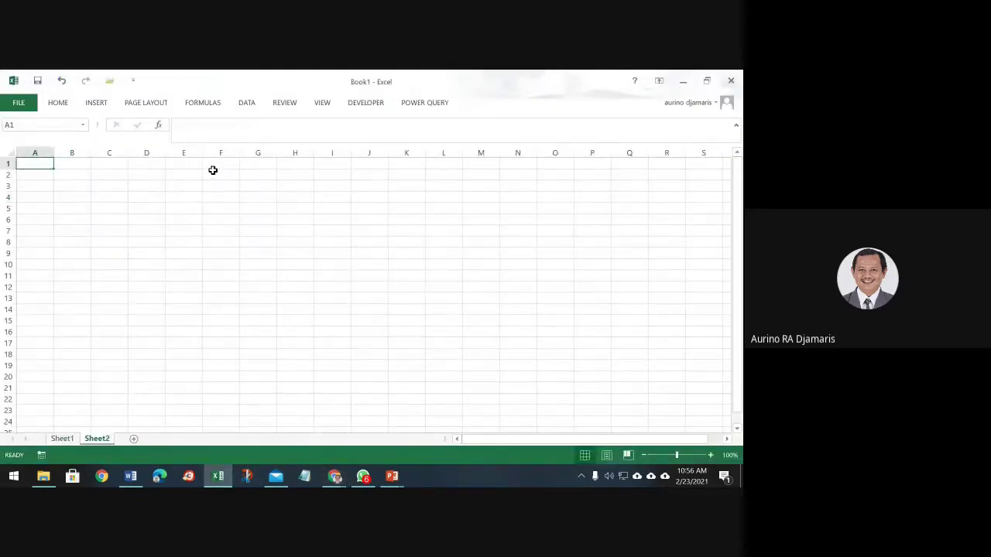
pyautogui.write('=t')
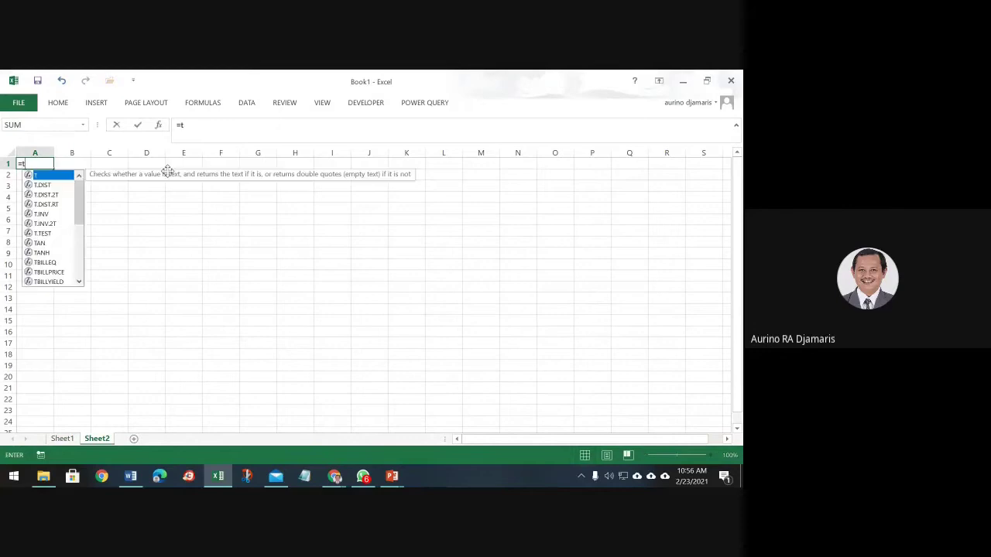
pyautogui.write('in')
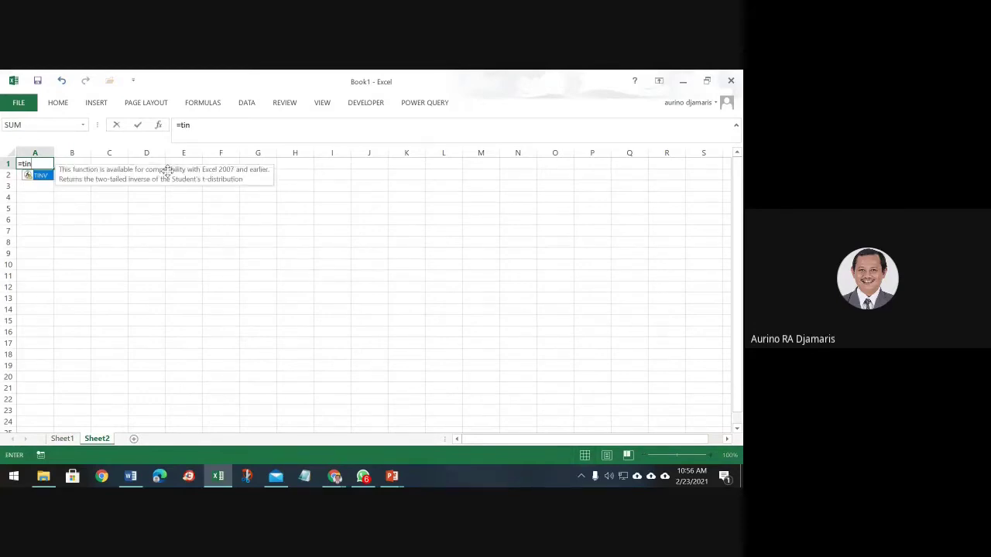
pyautogui.write('v(')
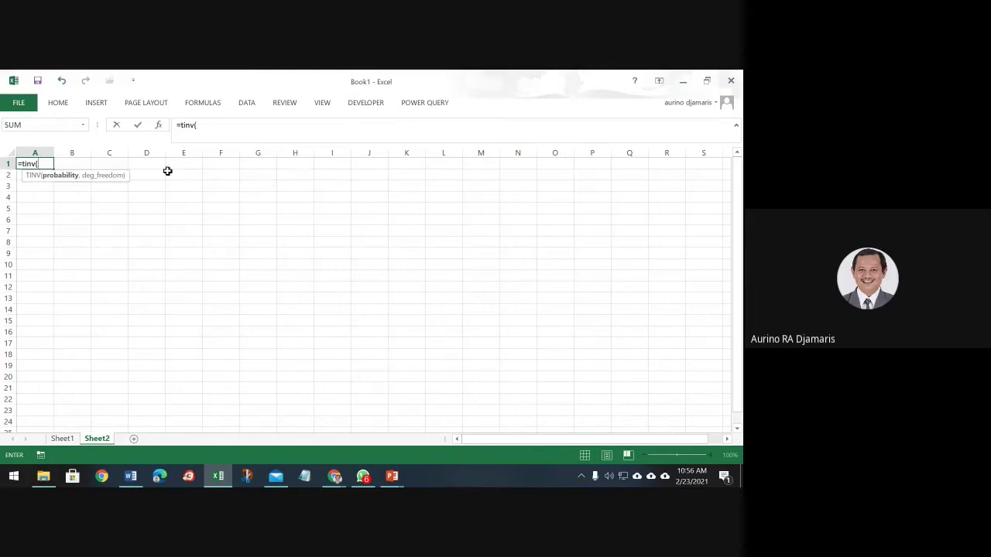
pyautogui.write('0.05,2')
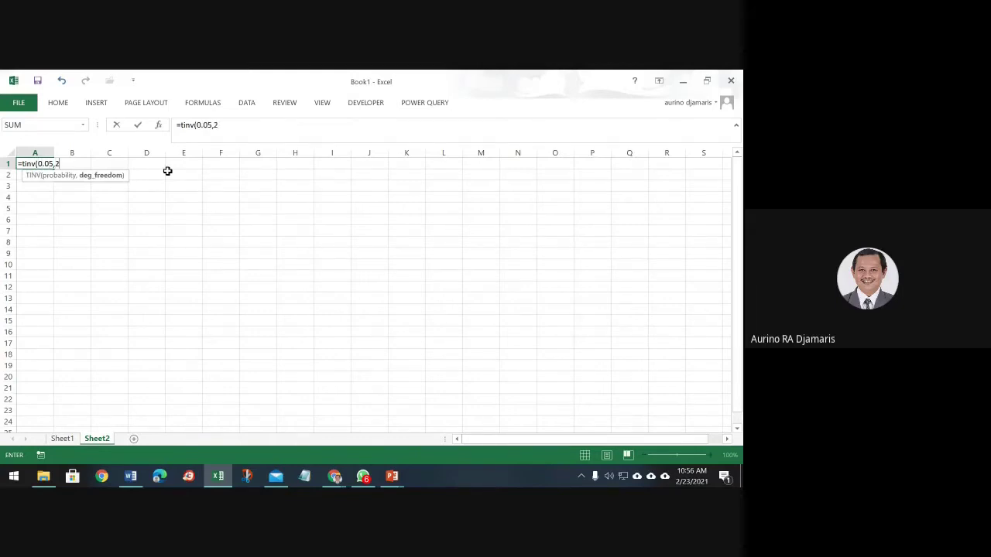
pyautogui.write('4)')
pyautogui.press('Return')
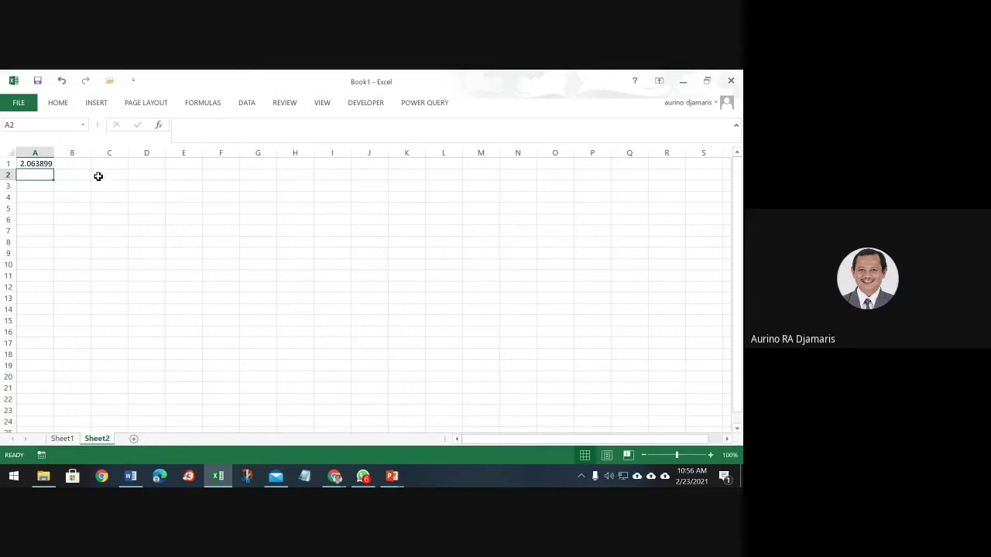
pyautogui.click(37, 163)
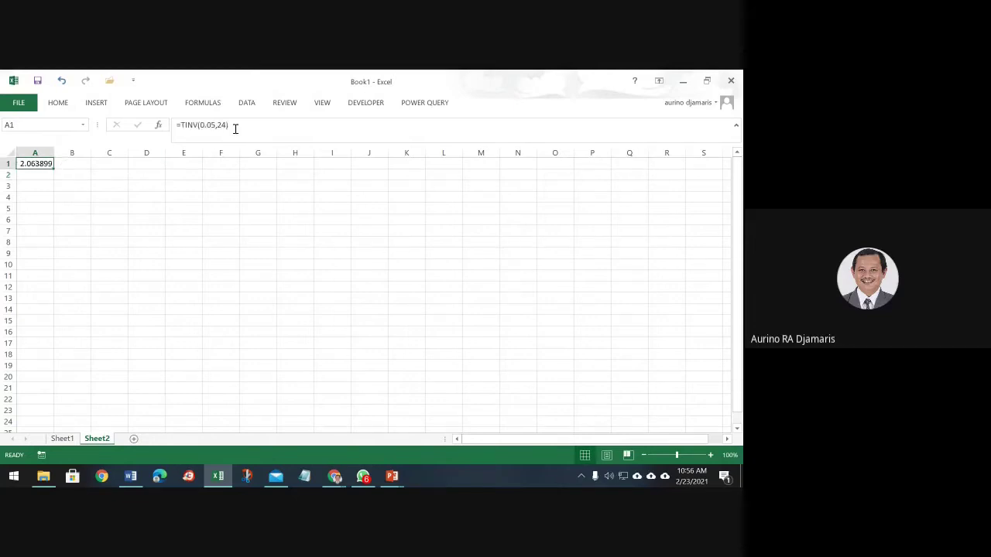
pyautogui.moveTo(233, 127); pyautogui.dragTo(168, 147)
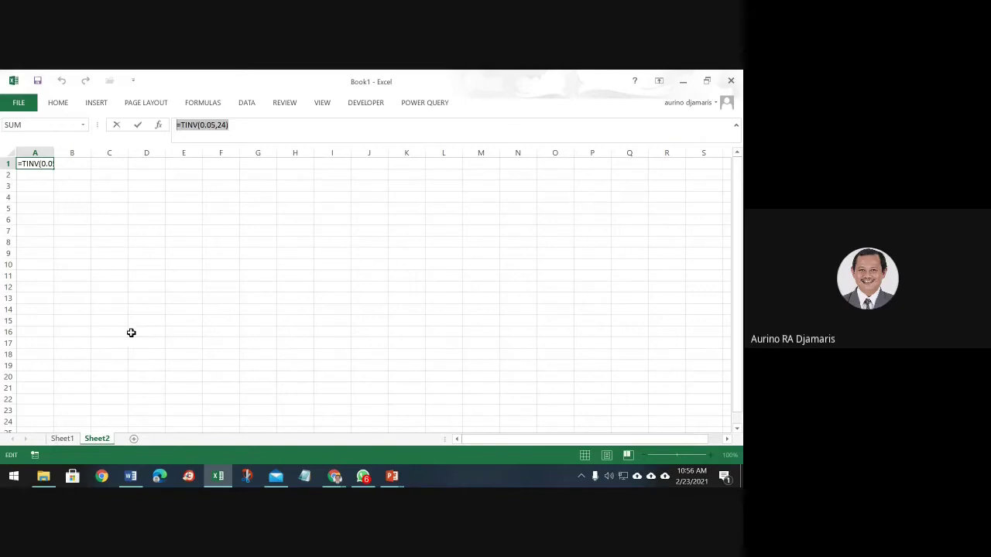
pyautogui.click(60, 440)
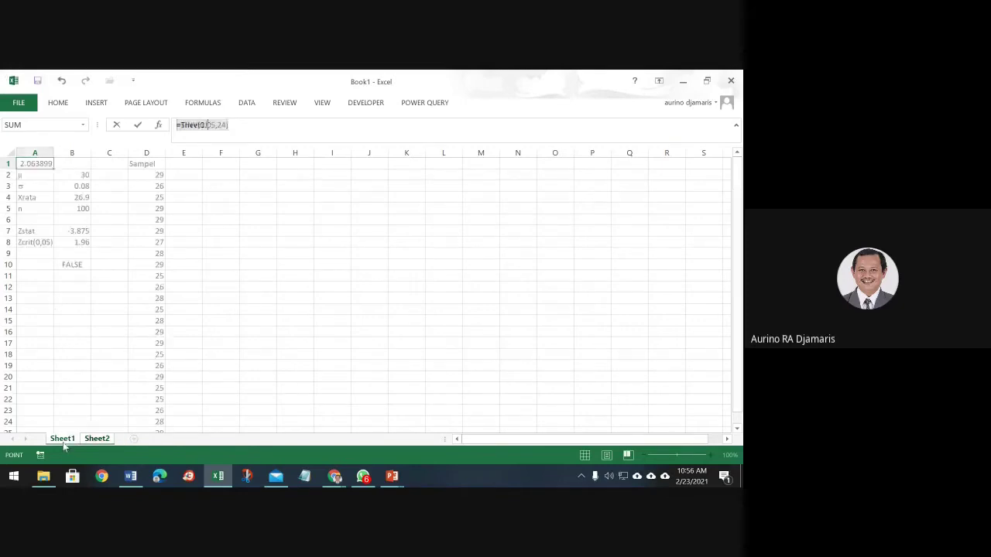
pyautogui.click(157, 177)
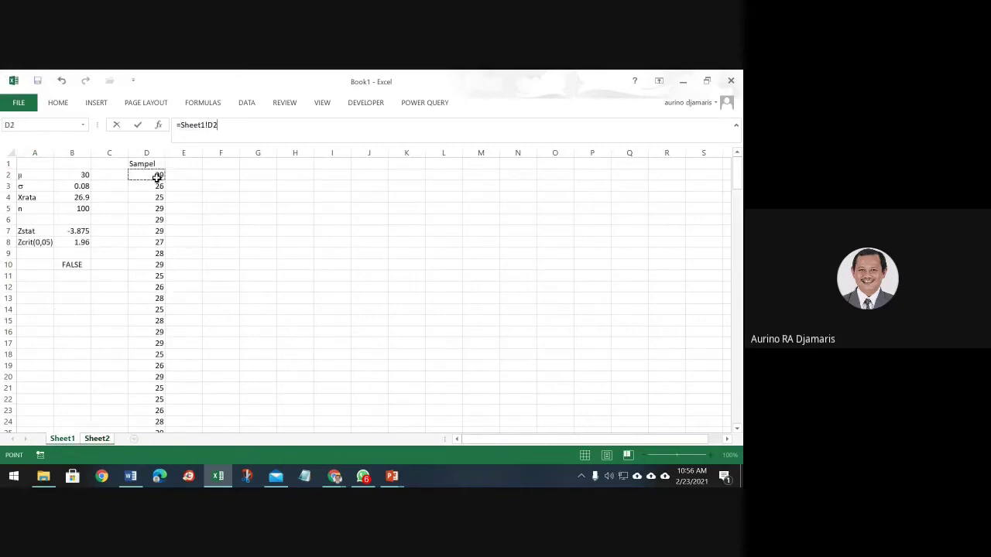
pyautogui.click(218, 229)
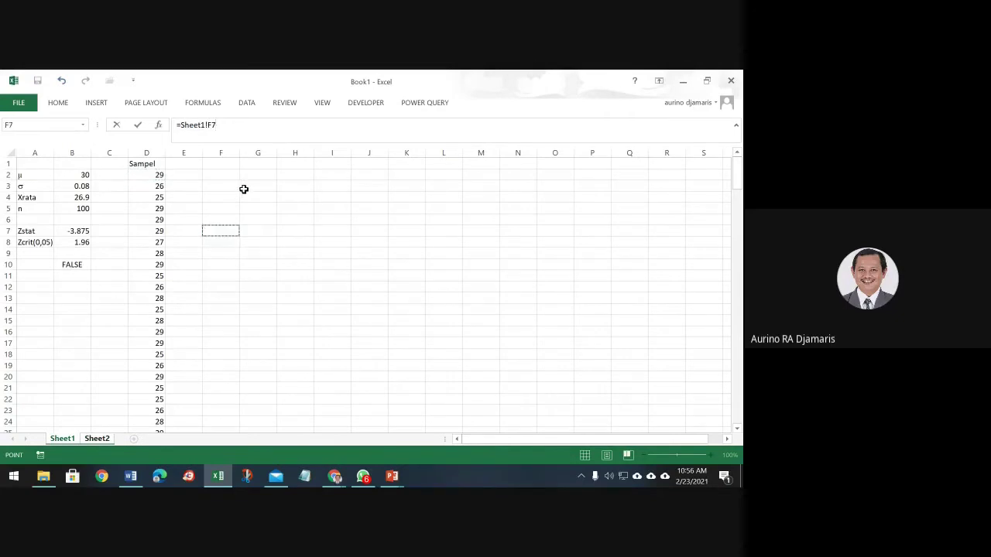
pyautogui.press('Escape')
# - Go to Sheet1 and select the Sampel header in cell D1
pyautogui.click(62, 439)
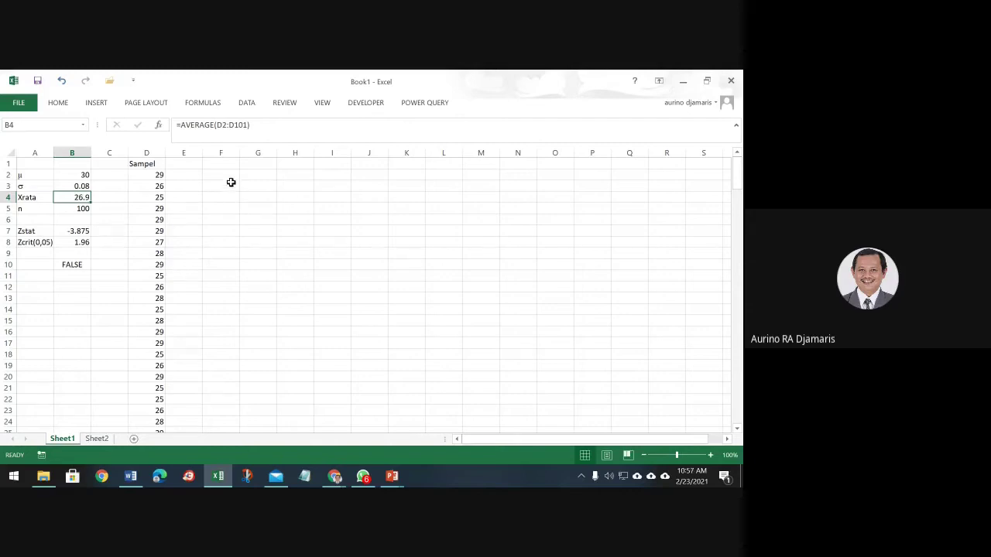
pyautogui.click(151, 165)
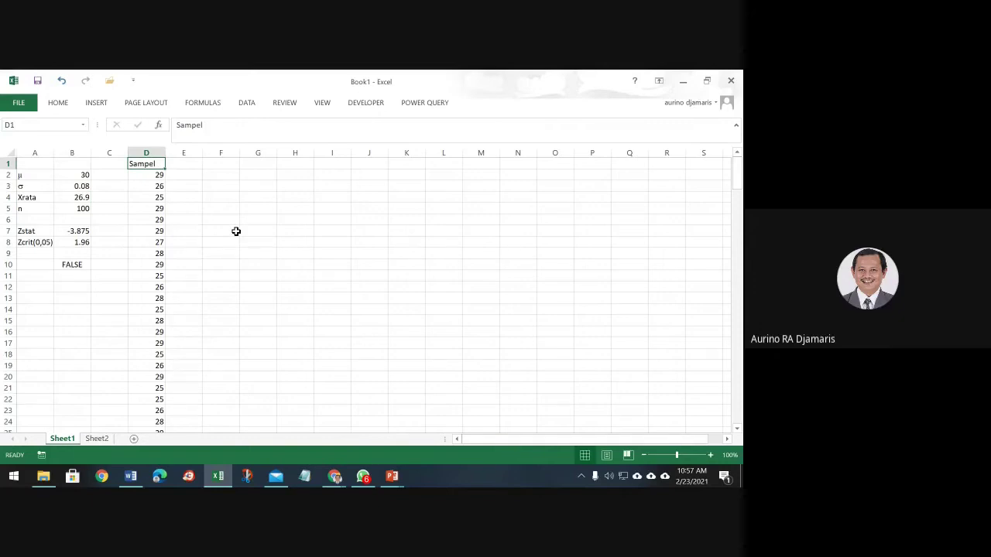
# - Enter the label tstat in cell F7, in the same row as Zstat
pyautogui.press('Down')
pyautogui.press('Down')
pyautogui.press('Down')
pyautogui.press('Down')
pyautogui.press('Down')
pyautogui.press('Down')
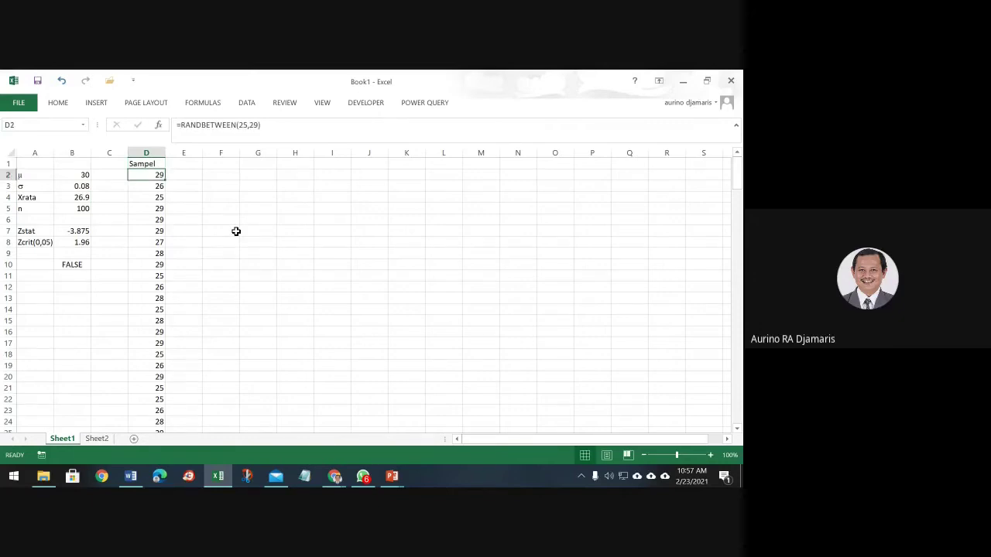
pyautogui.press('Left')
pyautogui.press('Left')
pyautogui.press('Left')
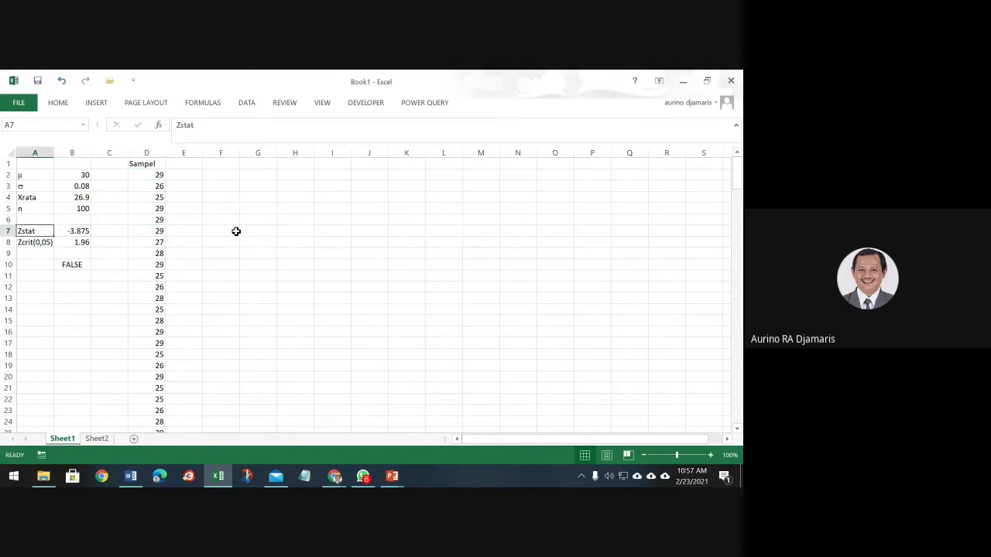
pyautogui.press('Right')
pyautogui.press('Right')
pyautogui.press('Right')
pyautogui.press('Right')
pyautogui.press('Right')
pyautogui.write('t')
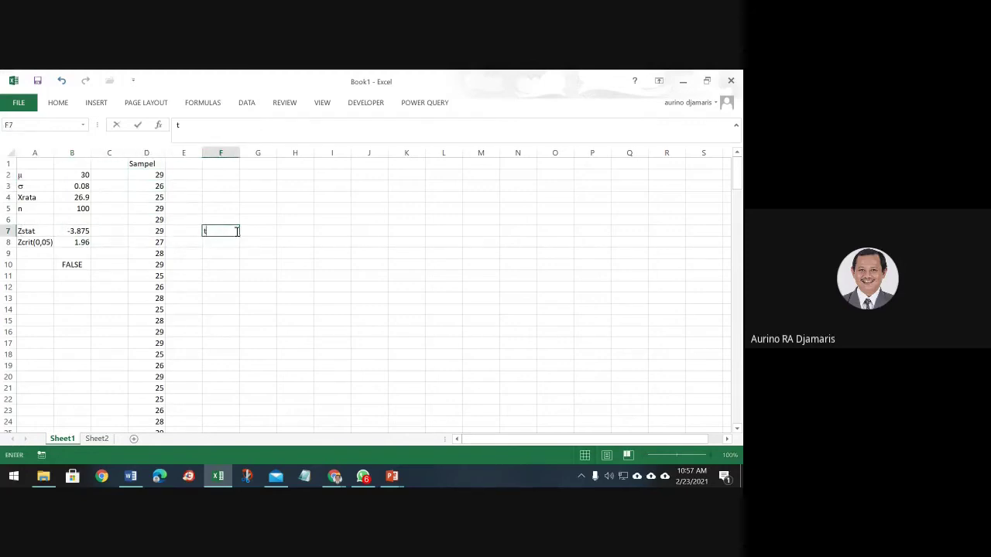
pyautogui.write('sat')
pyautogui.press('BackSpace')
pyautogui.press('BackSpace')
pyautogui.press('BackSpace')
pyautogui.write('sta')
pyautogui.press('Up')
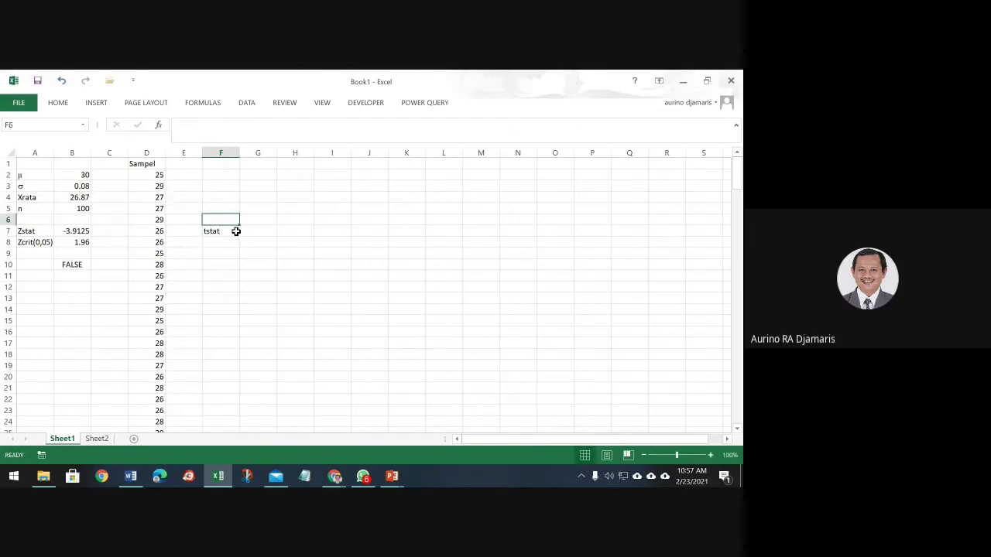
# - Move the Zcrit(0,05) label and its value from A8:B8 to A6:B6, directly above Zstat
pyautogui.press('Left')
pyautogui.press('Left')
pyautogui.press('Left')
pyautogui.press('Left')
pyautogui.press('Left')
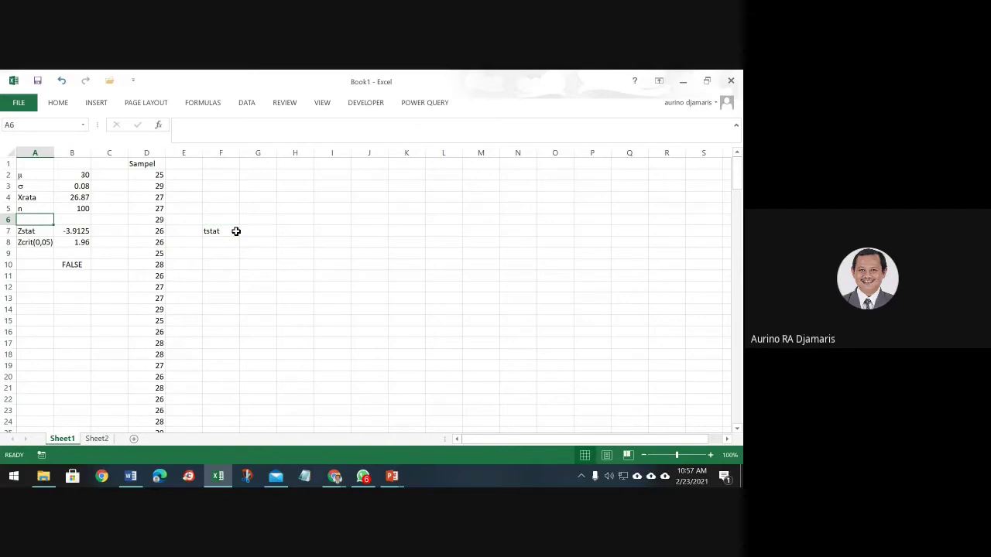
pyautogui.press('Down')
pyautogui.press('Down')
pyautogui.hotkey('shift', 'Right')
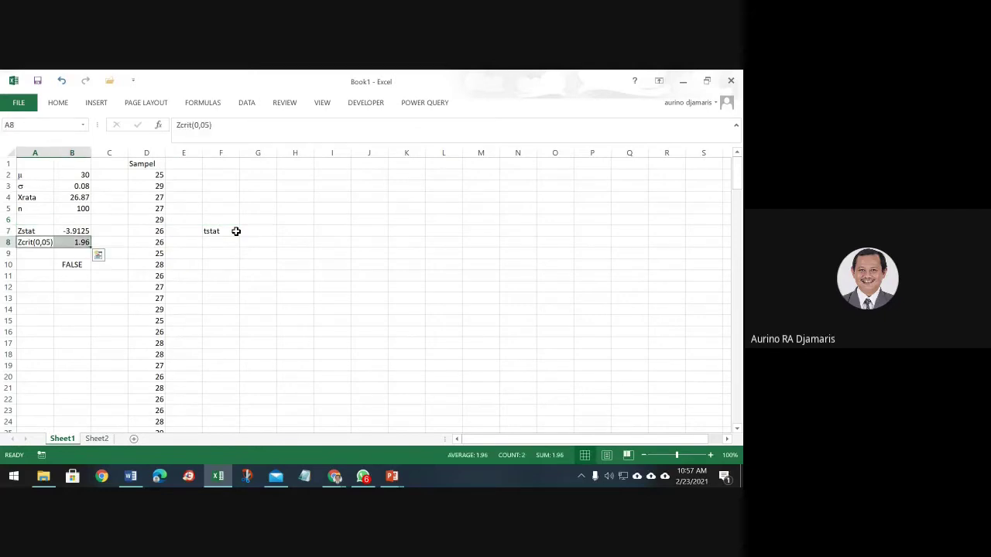
pyautogui.hotkey('ctrl', 'x')
pyautogui.press('Up')
pyautogui.press('Up')
pyautogui.hotkey('ctrl', 'v')
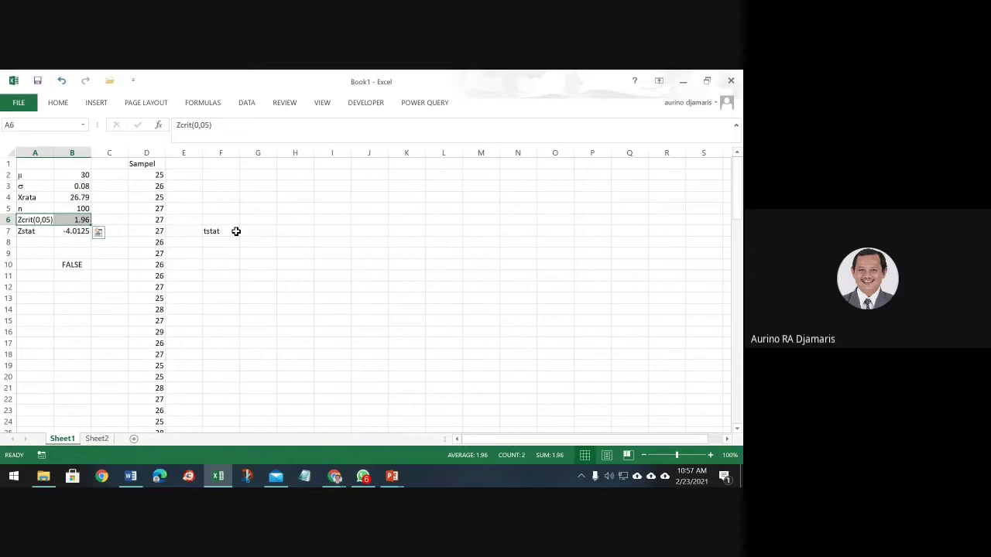
# - Enter the label tcrit in cell F6, directly above tstat
pyautogui.press('Right')
pyautogui.press('Right')
pyautogui.press('Right')
pyautogui.press('Right')
pyautogui.press('Right')
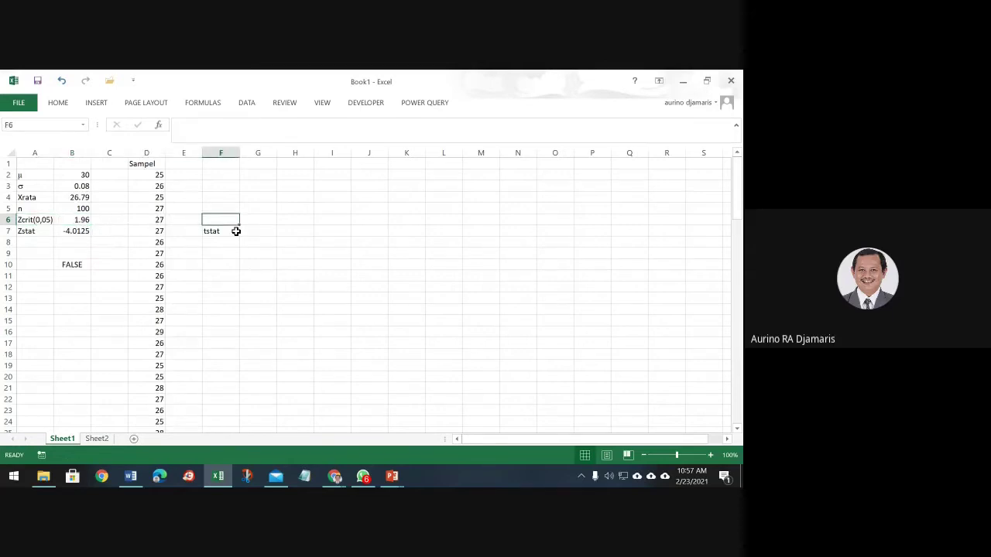
pyautogui.write('tcrit')
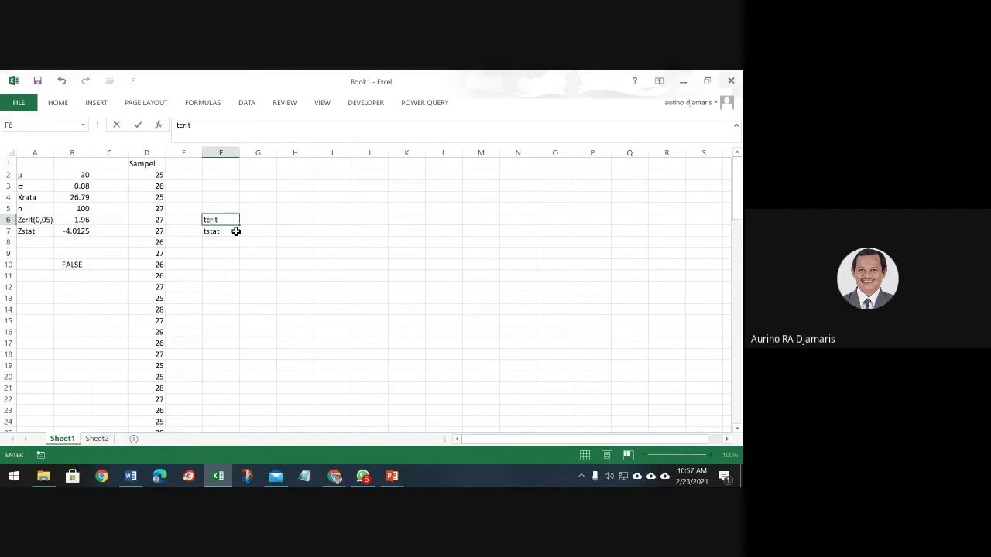
pyautogui.press('Up')
# - Add the labels n in cell F5 and xrata in cell F4
pyautogui.write('n')
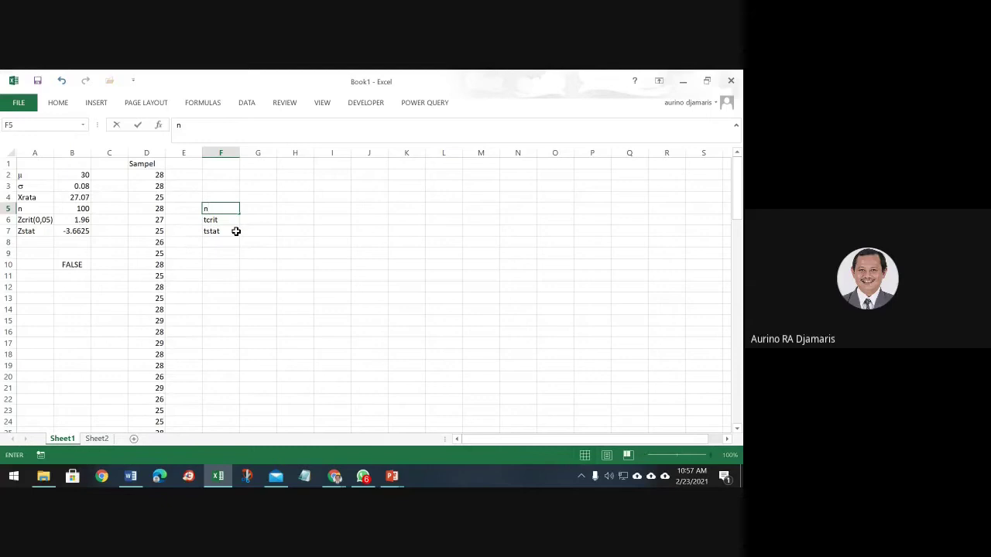
pyautogui.press('Up')
pyautogui.write('x')
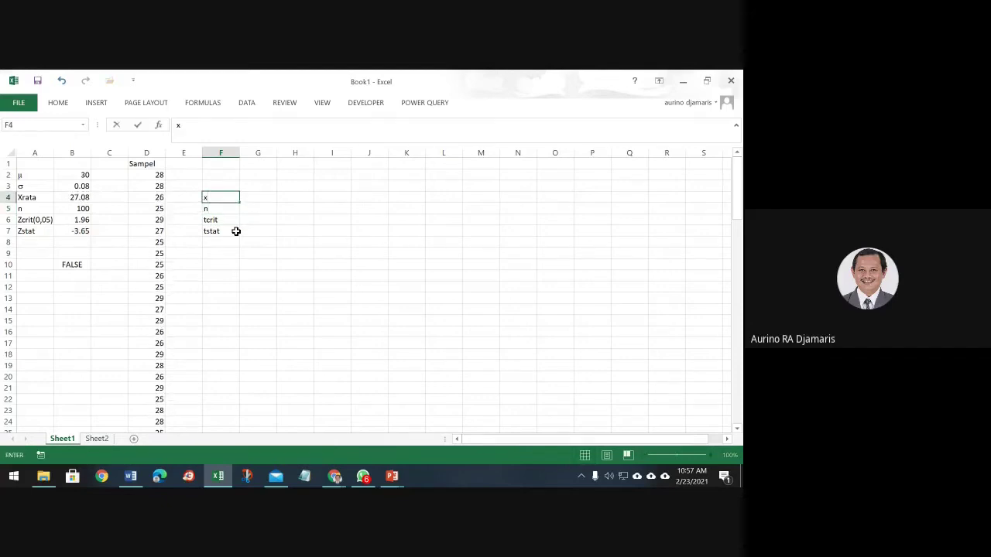
pyautogui.write('rata')
pyautogui.press('Up')
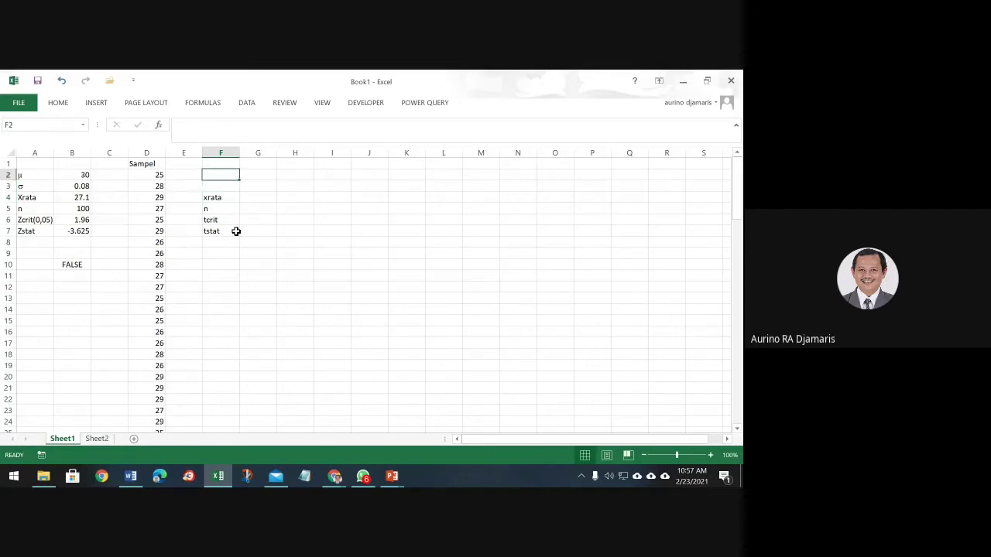
pyautogui.write('30')
pyautogui.press('Return')
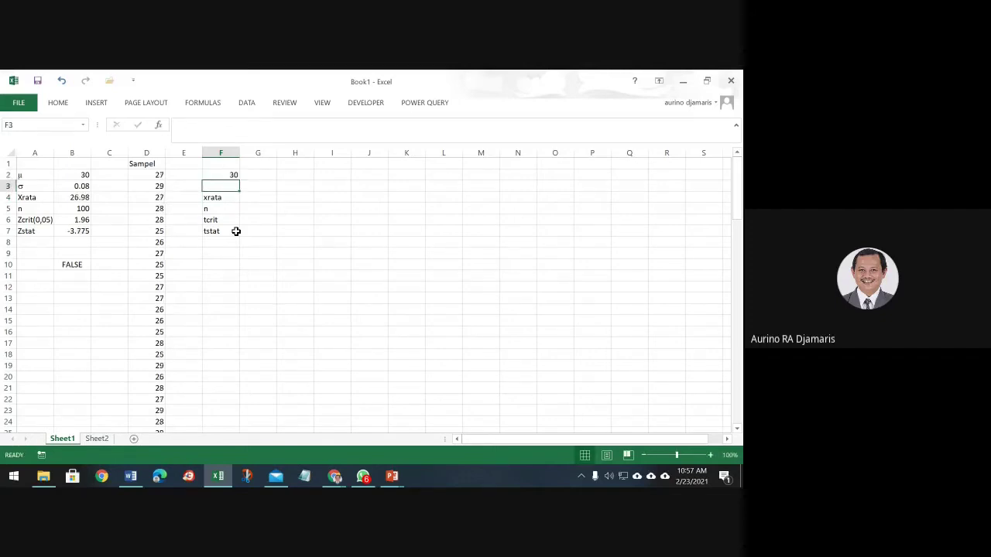
pyautogui.press('Up')
pyautogui.press('Delete')
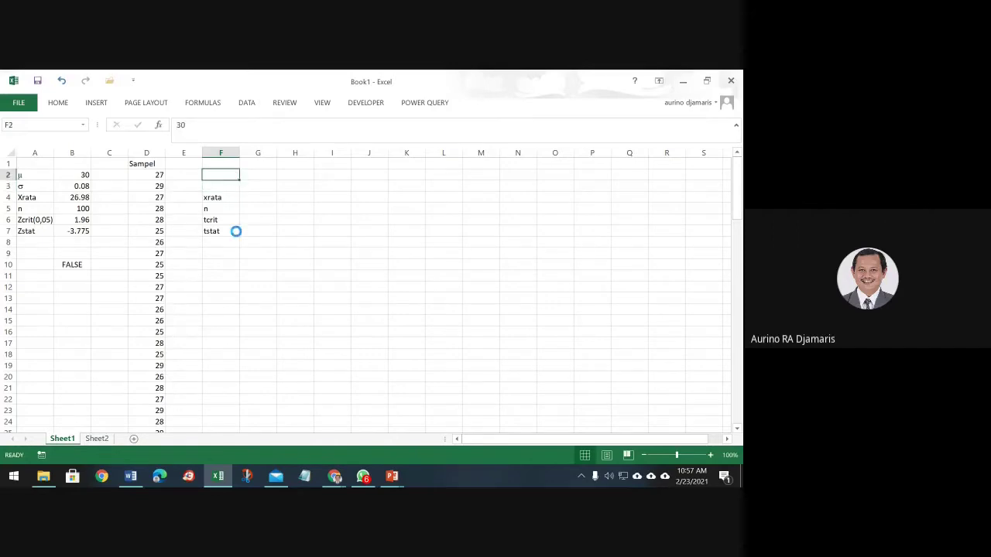
# - Enter the value 30 in cell G2 and the label SD in cell F3
pyautogui.press('Right')
pyautogui.write('30')
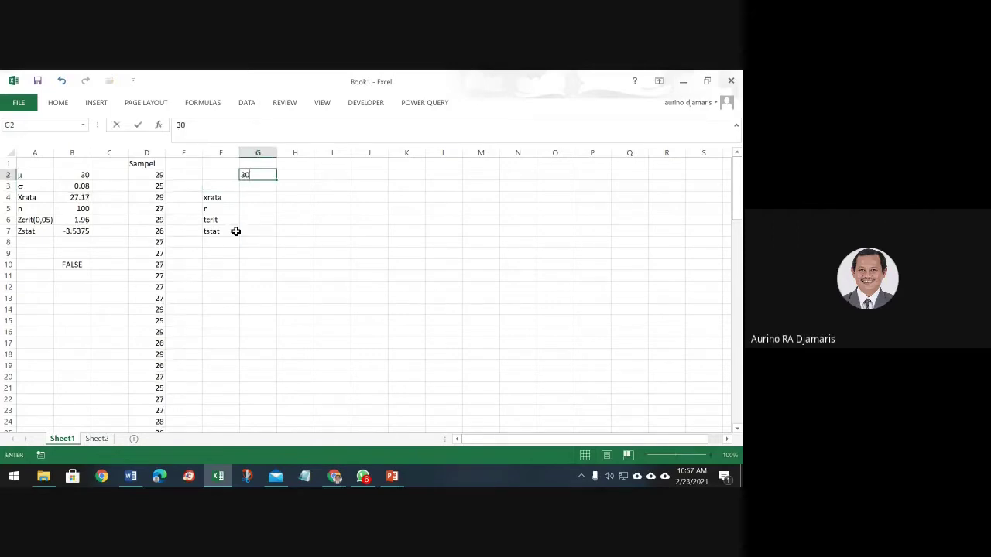
pyautogui.press('Left')
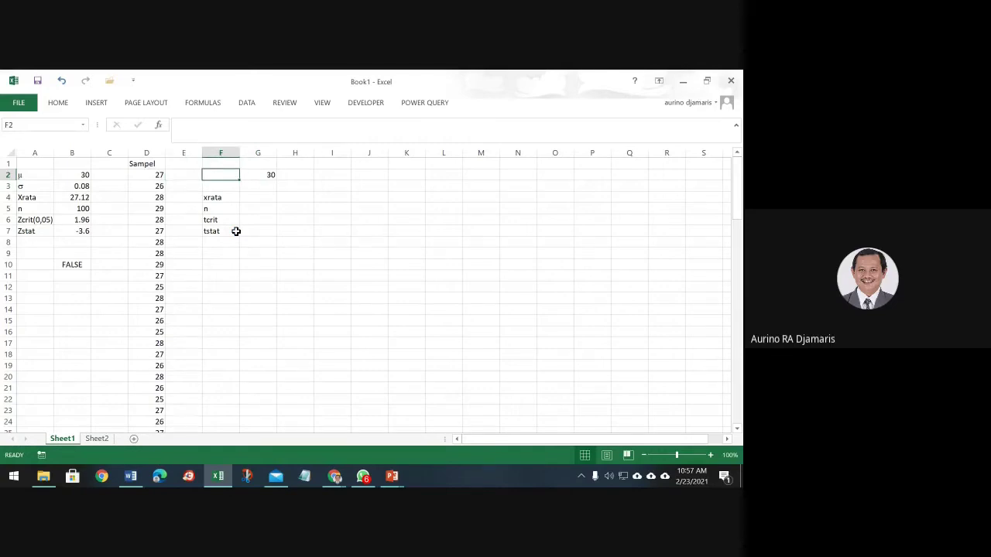
pyautogui.press('Down')
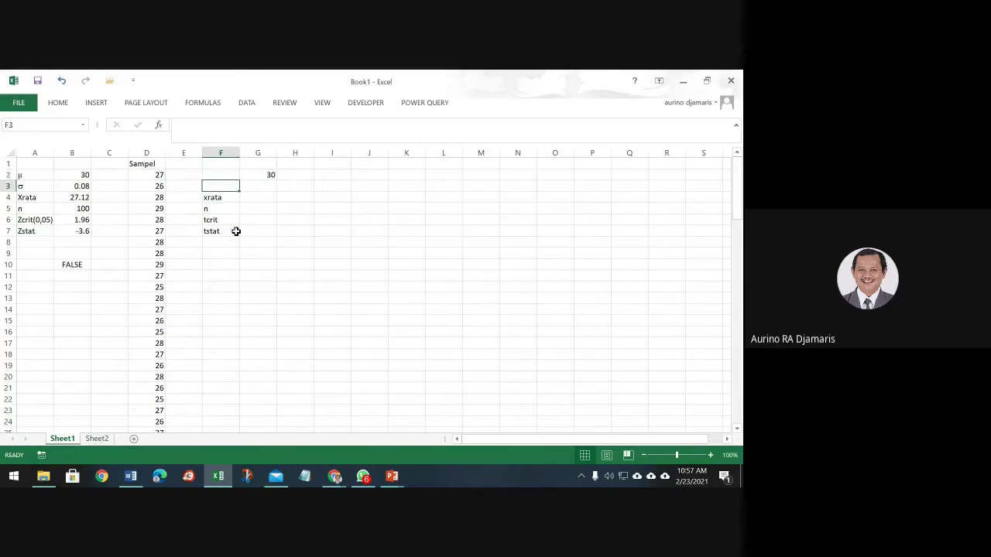
pyautogui.write('S')
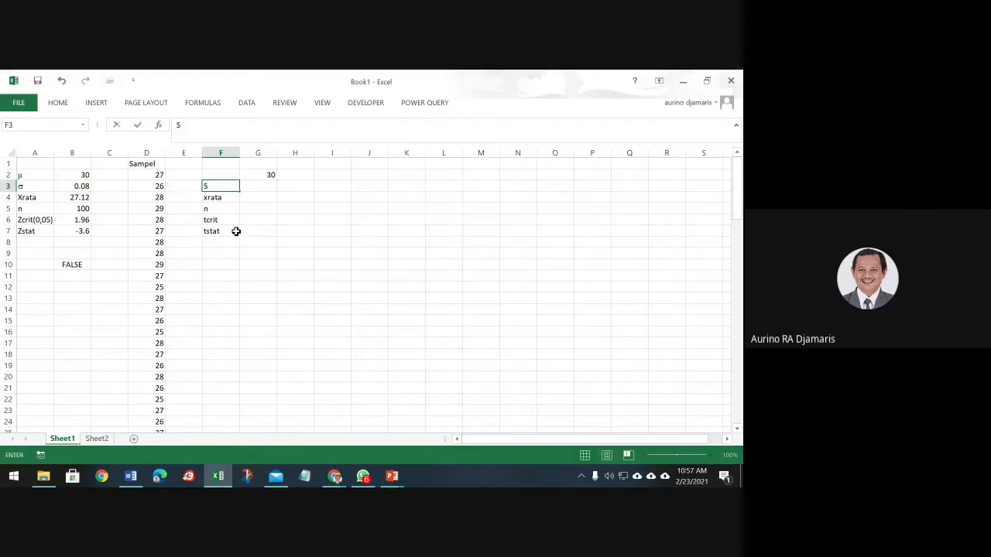
pyautogui.write('D')
pyautogui.press('Tab')
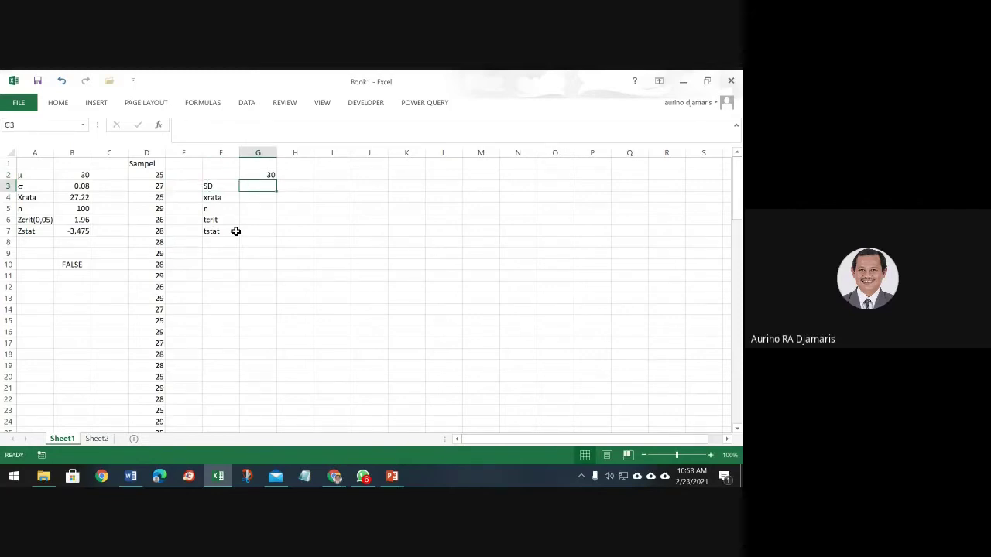
# - Try to copy the Xrata average formula from cell B4 into G4, and clear the pasted formula
pyautogui.press('Down')
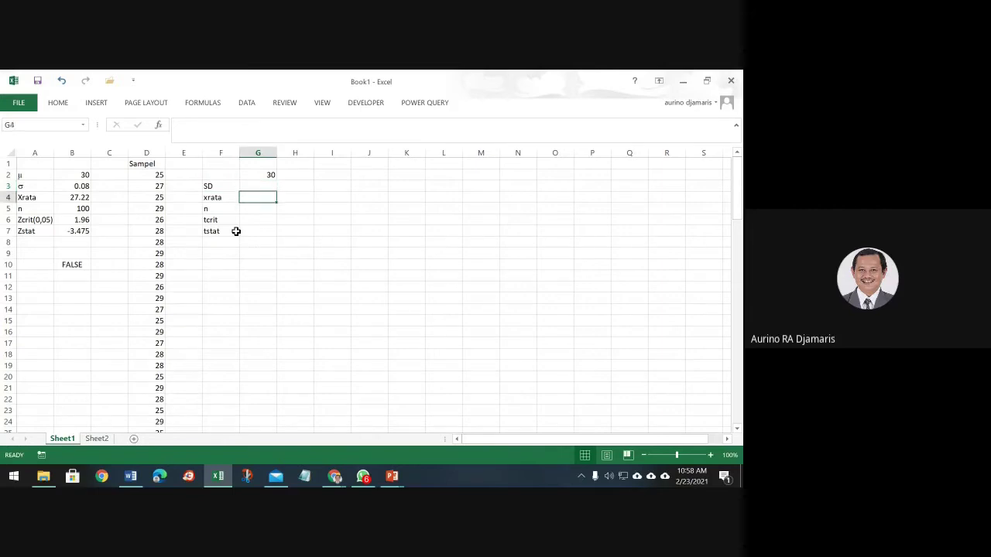
pyautogui.write('=')
pyautogui.press('BackSpace')
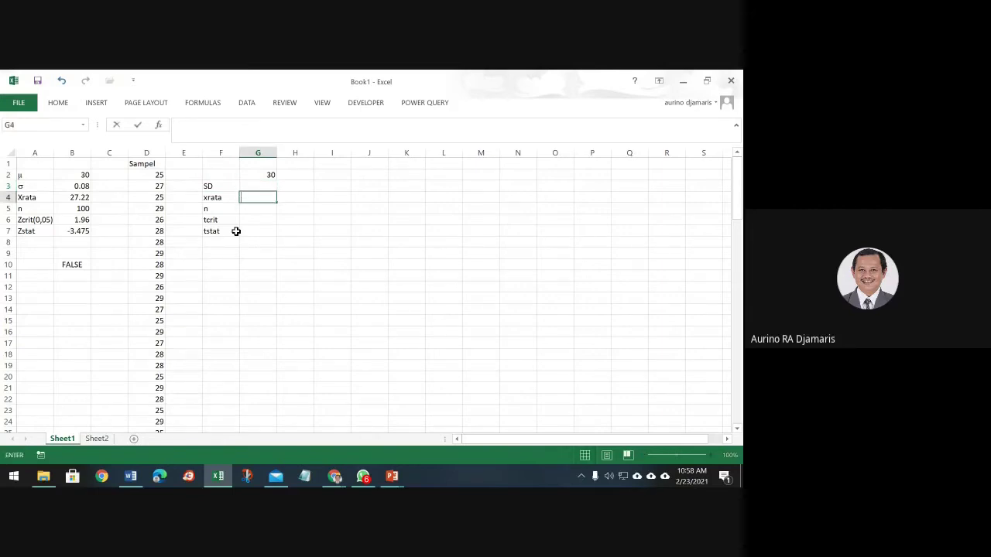
pyautogui.press('Left')
pyautogui.press('Left')
pyautogui.press('Left')
pyautogui.press('Left')
pyautogui.press('Left')
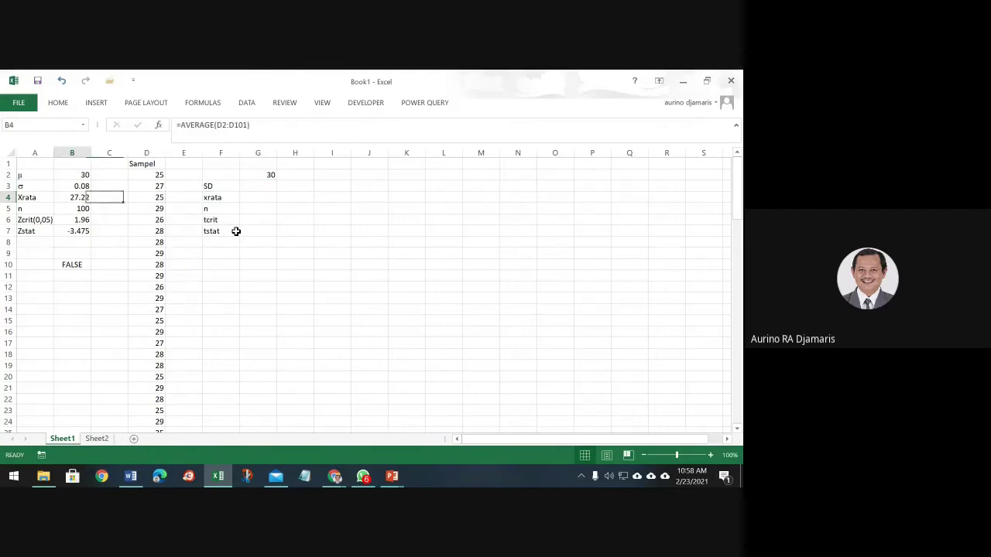
pyautogui.hotkey('ctrl', 'c')
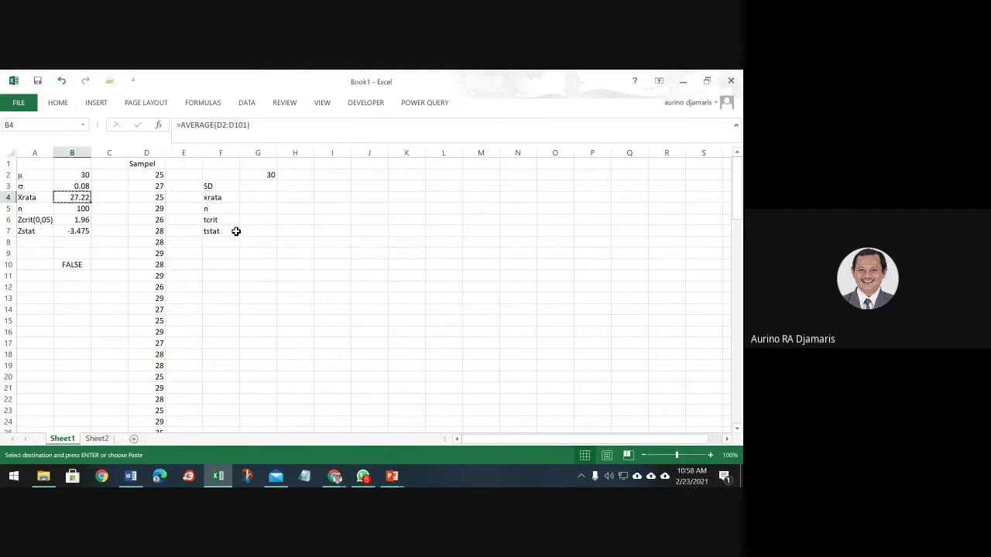
pyautogui.press('Right')
pyautogui.press('Right')
pyautogui.press('Right')
pyautogui.press('Right')
pyautogui.press('Right')
pyautogui.press('Right')
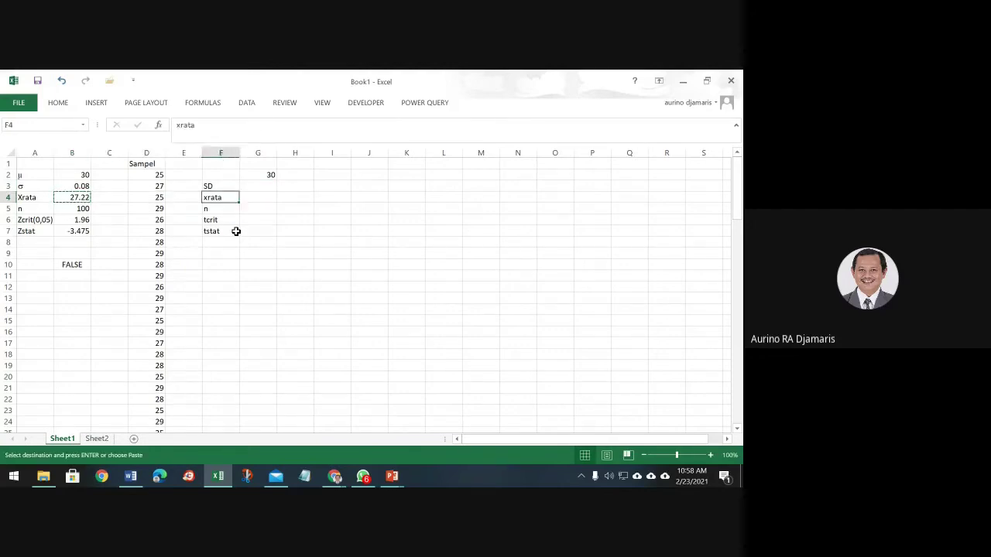
pyautogui.press('Left')
pyautogui.hotkey('ctrl', 'v')
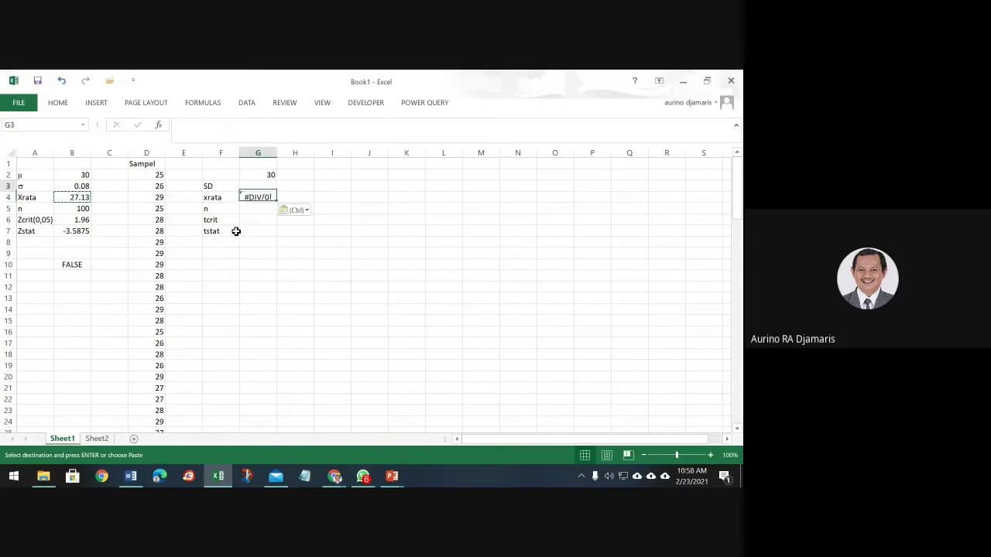
pyautogui.press('Delete')
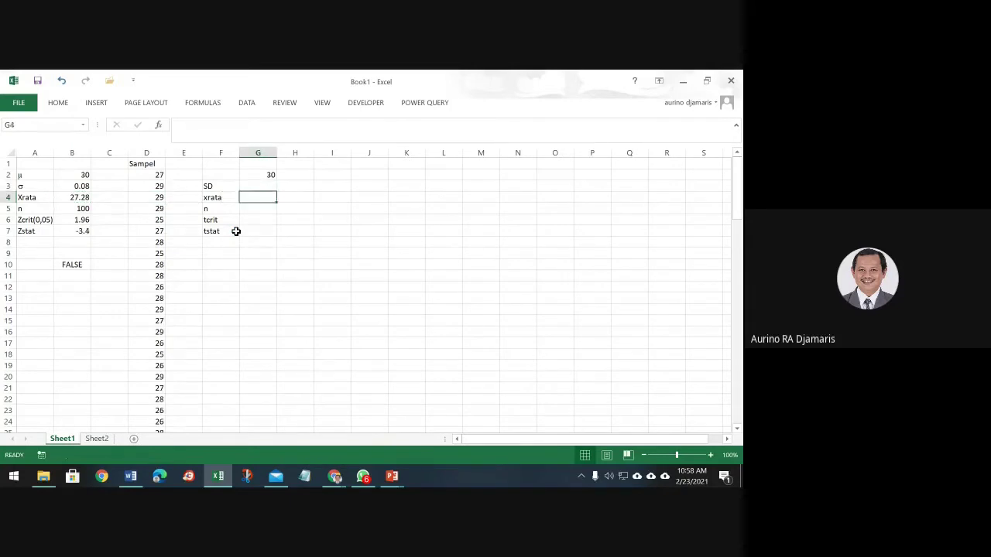
# - Calculate the sample mean beside xrata in cell G4 with the AVERAGE function over D2:D101
pyautogui.write('=a')
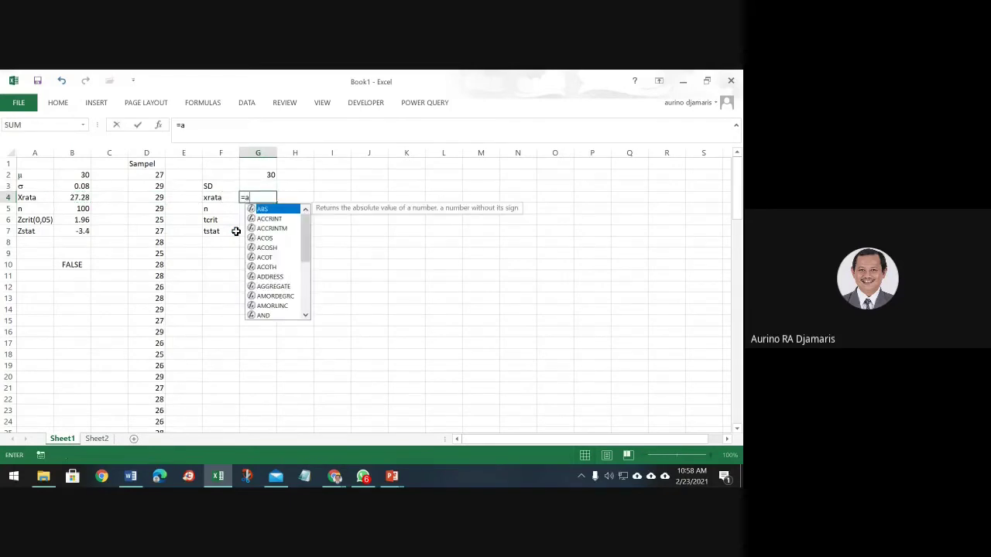
pyautogui.write('ver')
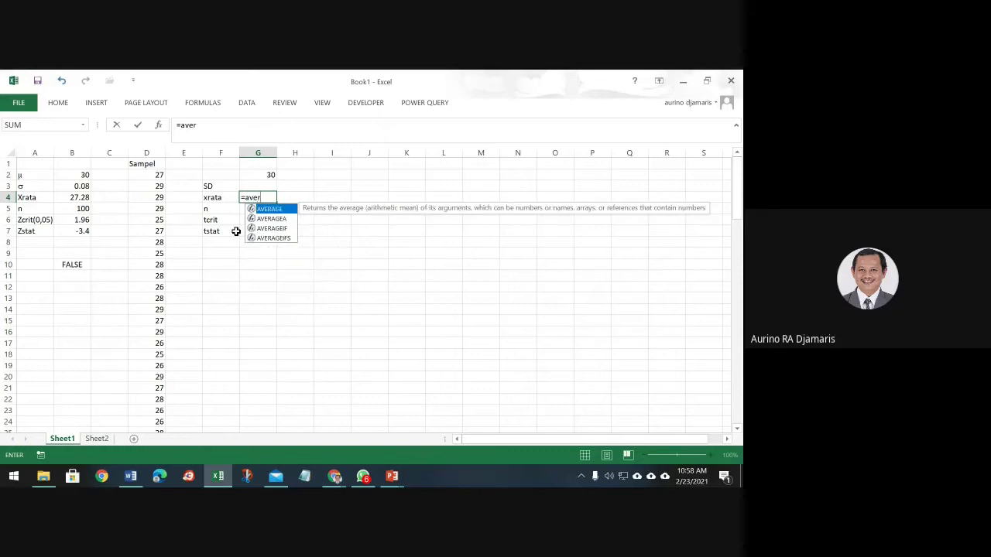
pyautogui.doubleClick(271, 210)
pyautogui.click(263, 209)
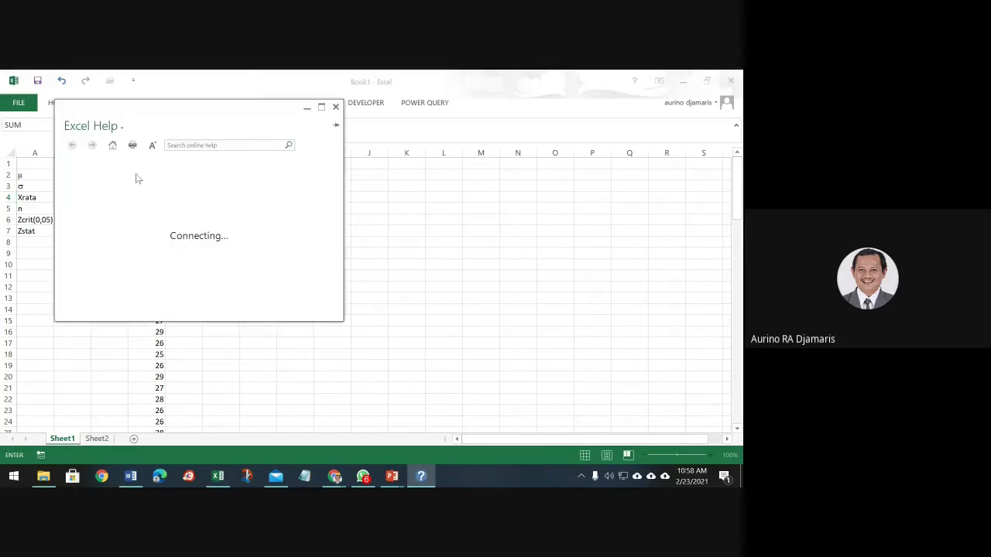
pyautogui.click(336, 108)
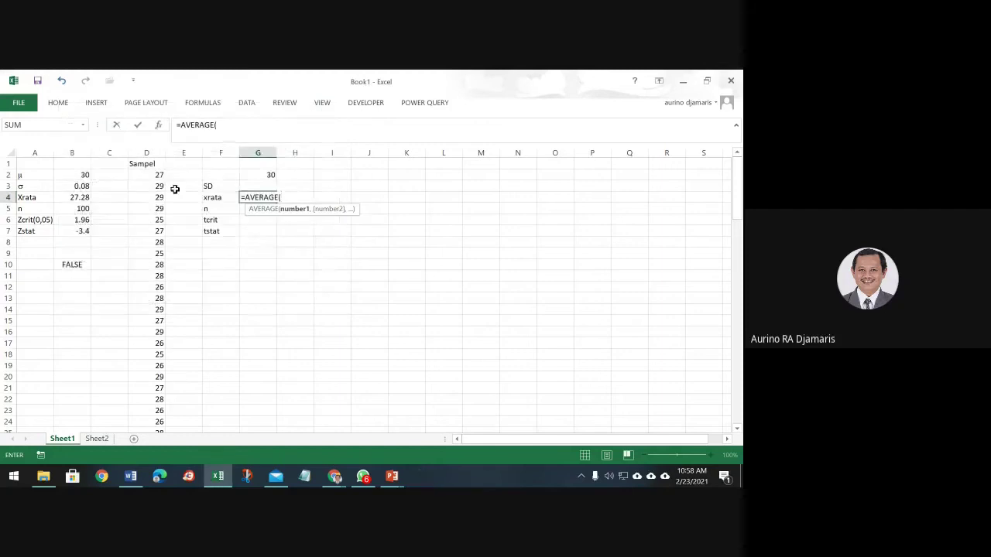
pyautogui.click(156, 174)
pyautogui.hotkey('ctrl', 'shift', 'Down')
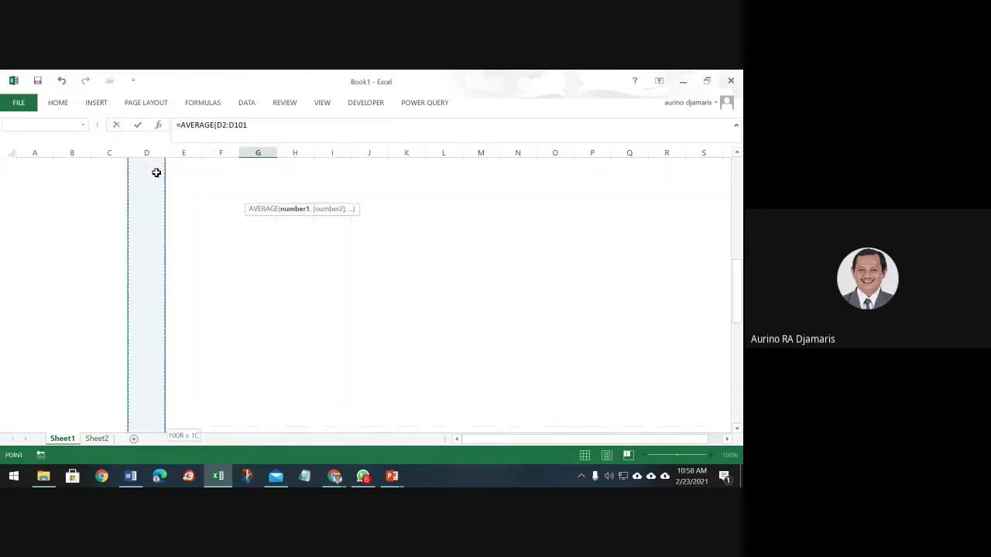
pyautogui.press('Return')
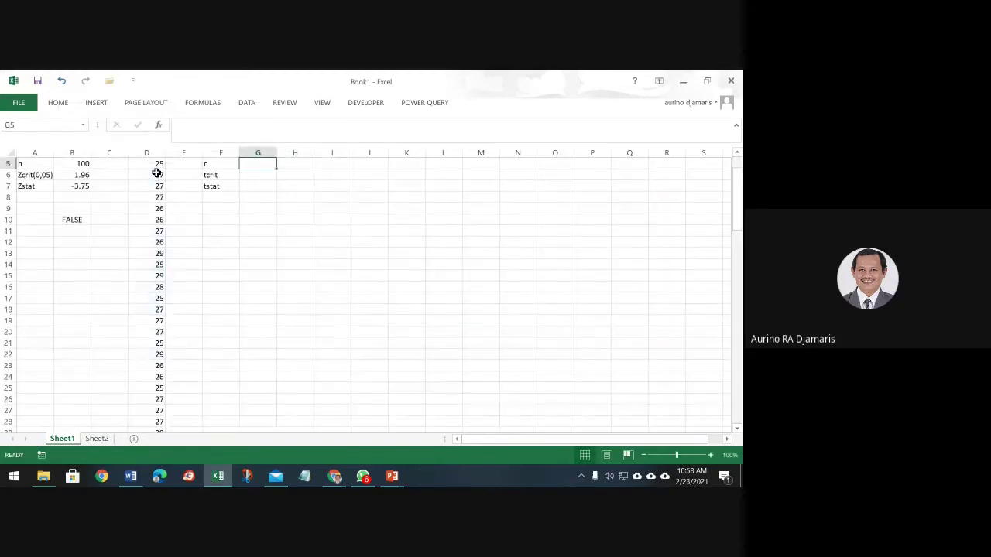
# - Calculate the sample standard deviation beside SD in cell G3 with the STDEV function over D2:D101
pyautogui.scroll(2, 254, 206)
pyautogui.click(269, 183)
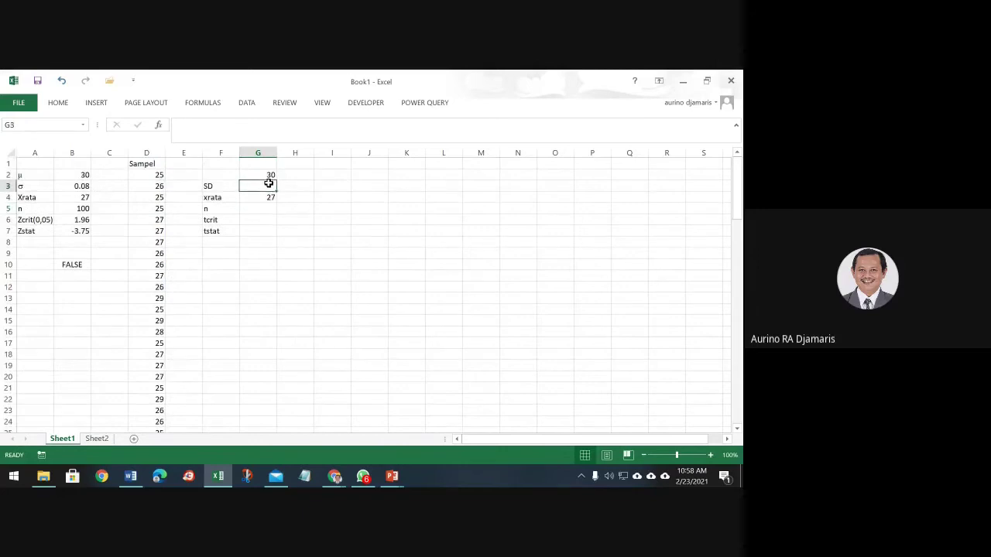
pyautogui.write('st')
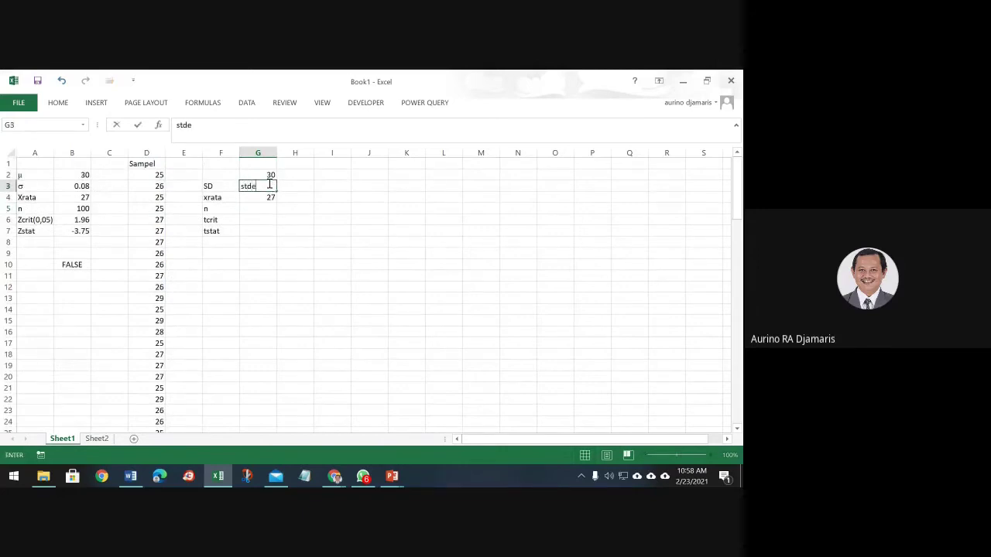
pyautogui.write('de')
pyautogui.press('BackSpace')
pyautogui.press('BackSpace')
pyautogui.press('BackSpace')
pyautogui.press('BackSpace')
pyautogui.write('=sdev')
pyautogui.press('BackSpace')
pyautogui.press('BackSpace')
pyautogui.write('tde')
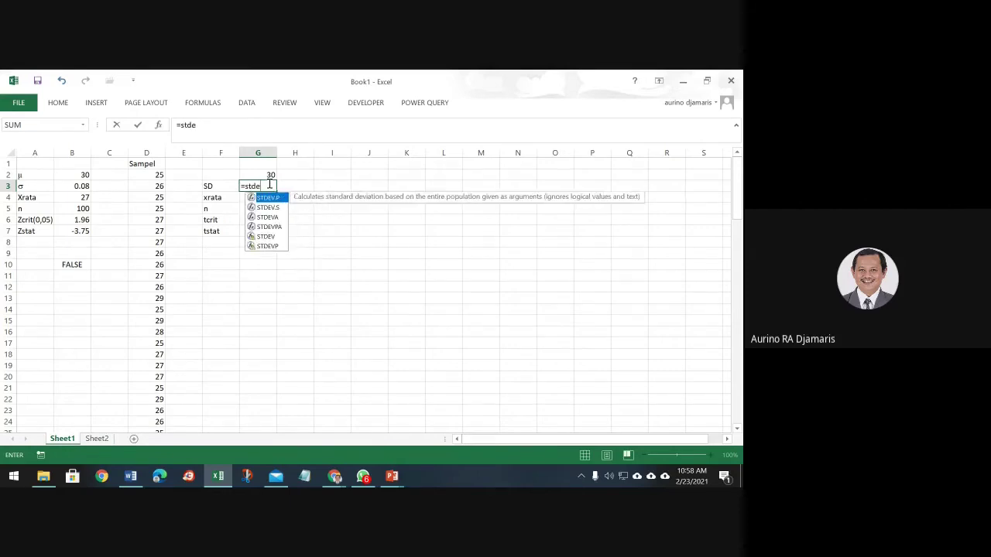
pyautogui.write('v(')
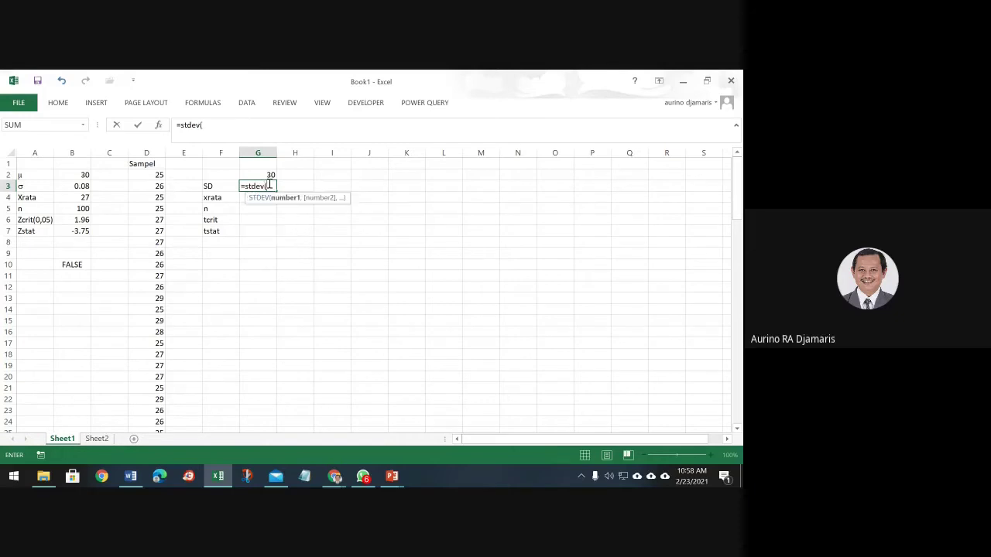
pyautogui.press('Left')
pyautogui.press('Left')
pyautogui.press('Left')
pyautogui.press('Up')
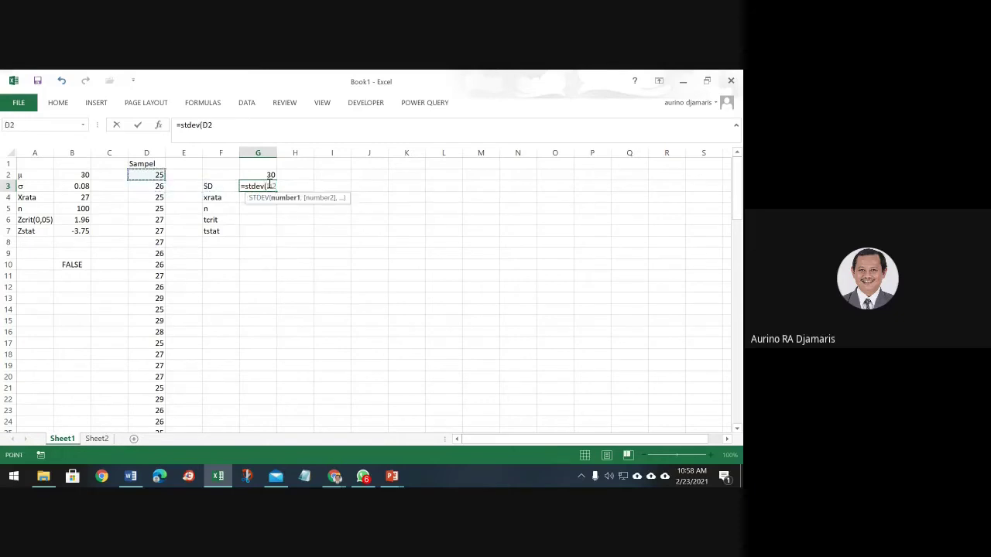
pyautogui.press('End')
pyautogui.hotkey('shift', 'Down')
pyautogui.write(')')
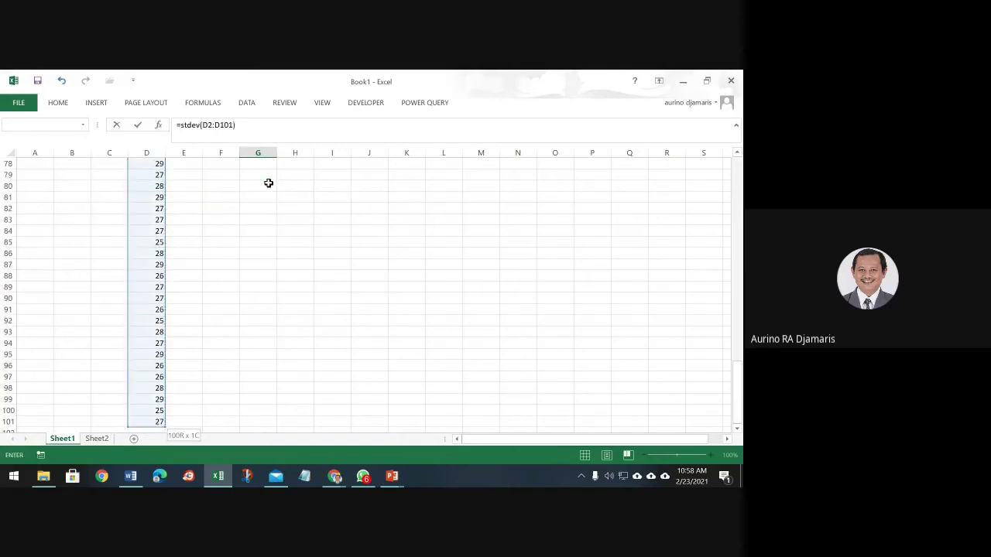
pyautogui.press('Return')
# - Calculate the sample size beside n in cell G5 with the COUNT function over the sample data from D2 to D101
pyautogui.press('Up')
pyautogui.press('Up')
pyautogui.press('Down')
pyautogui.press('Down')
pyautogui.press('Down')
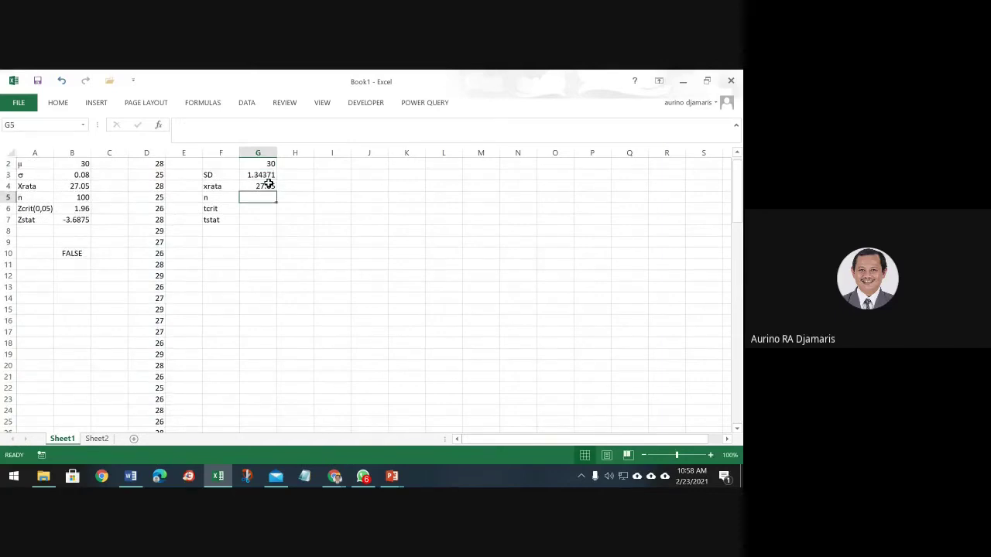
pyautogui.write('=cou')
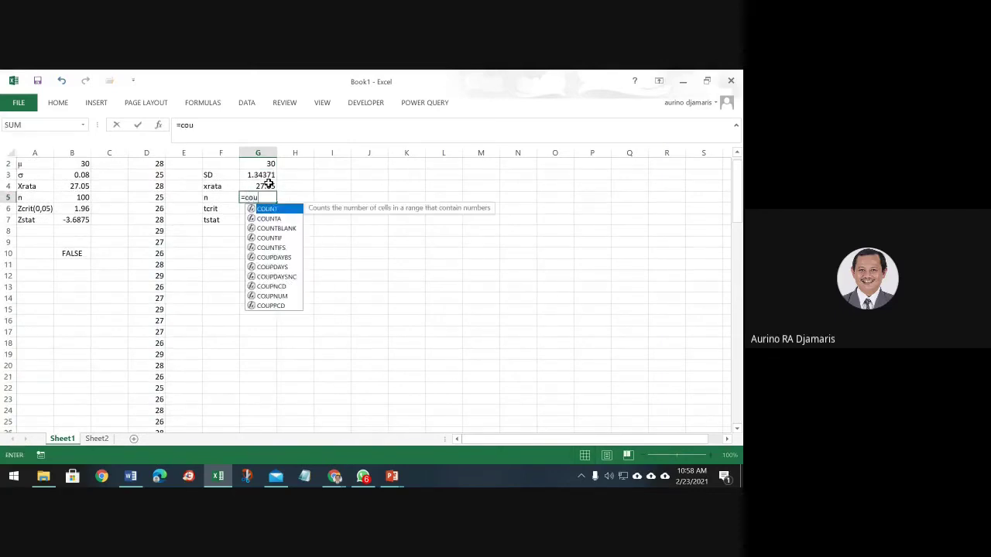
pyautogui.write('nt(')
pyautogui.press('Left')
pyautogui.press('Left')
pyautogui.press('Left')
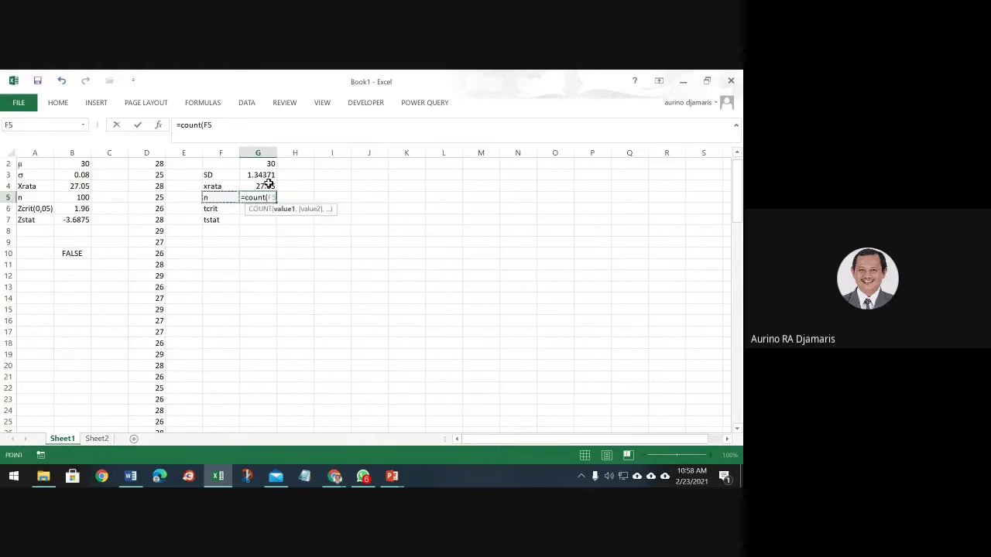
pyautogui.press('Up')
pyautogui.press('Up')
pyautogui.press('Up')
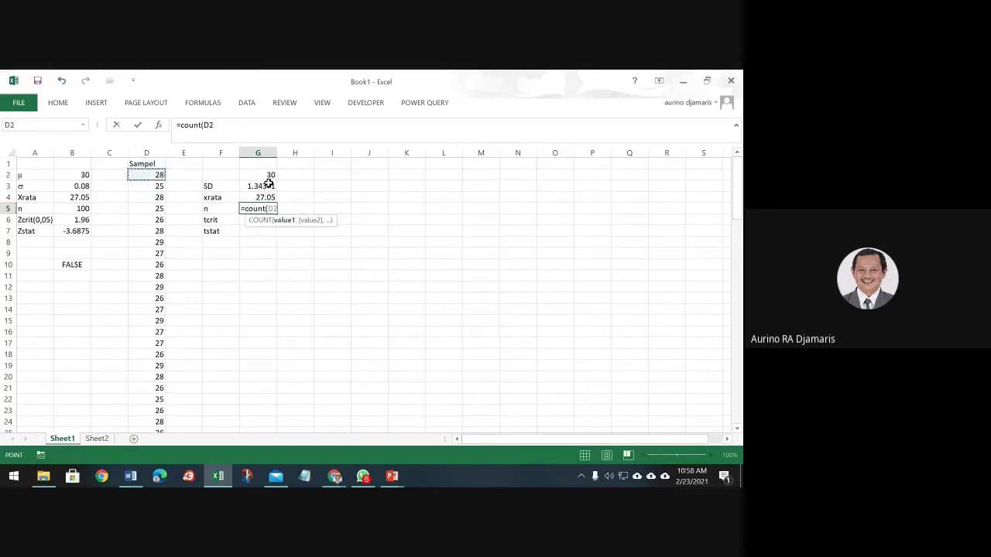
pyautogui.hotkey('ctrl', 'shift', 'Down')
pyautogui.press('Return')
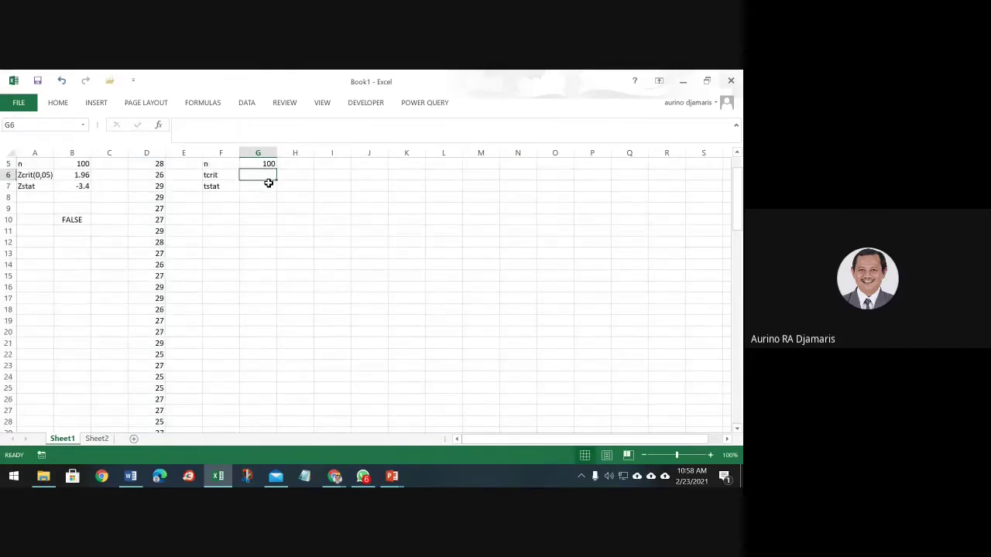
# - Try to calculate tcrit in cell G6 with TINV, using probability 0.05 and G5-1 degrees of freedom
pyautogui.write('=')
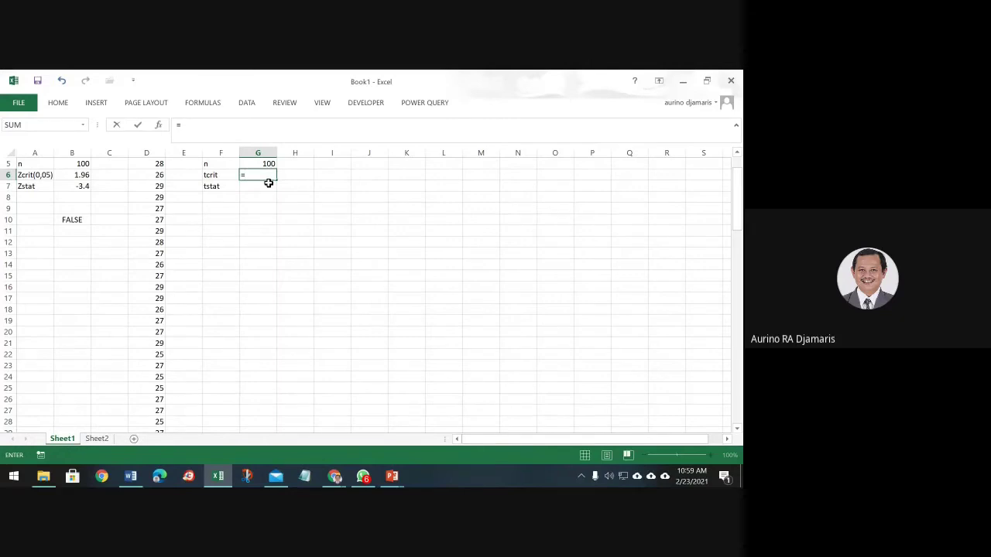
pyautogui.scroll(2, 290, 208)
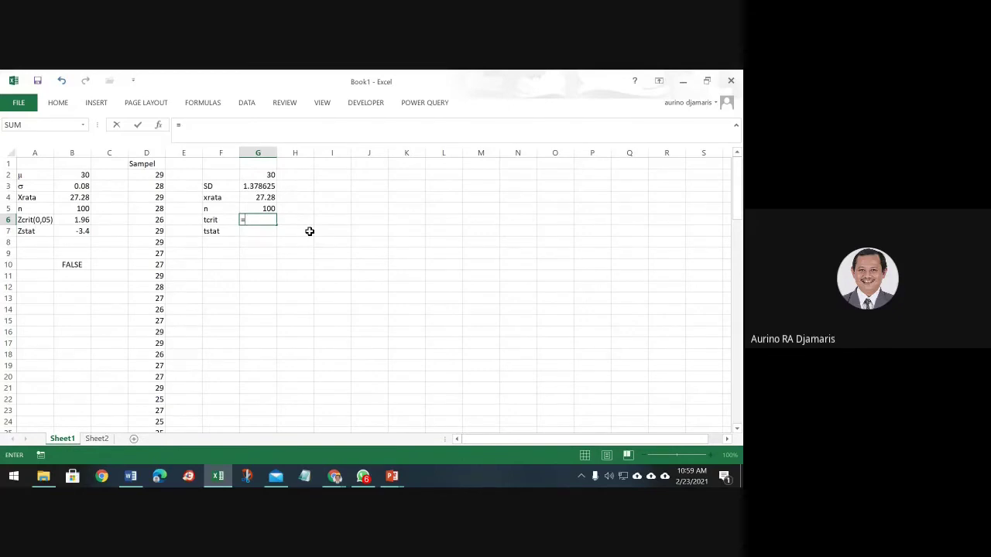
pyautogui.write('tst')
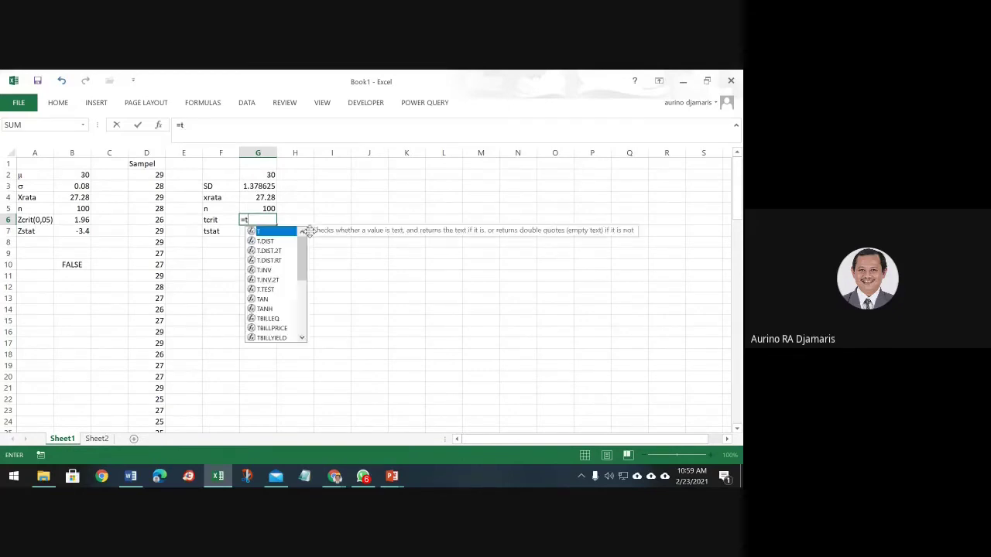
pyautogui.press('BackSpace')
pyautogui.write('inv')
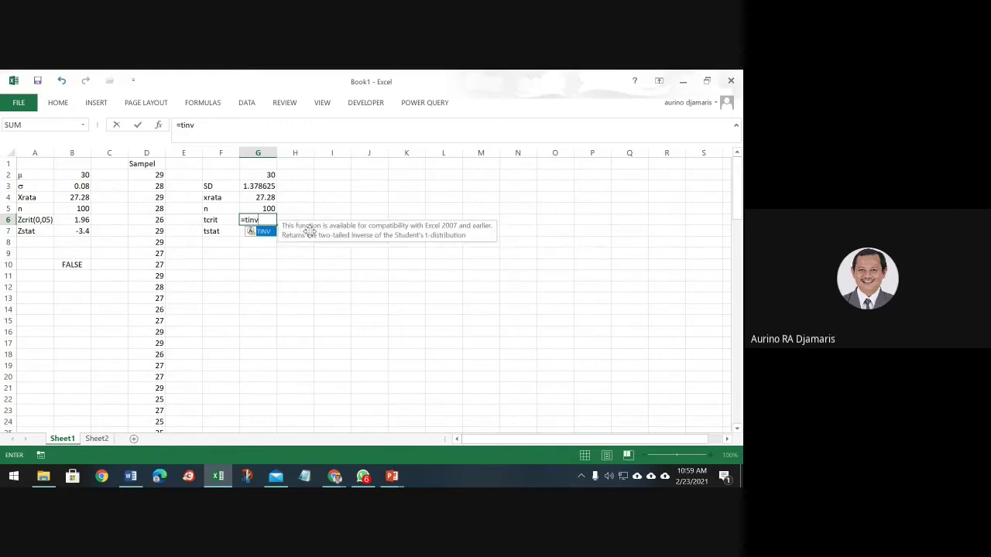
pyautogui.write('(')
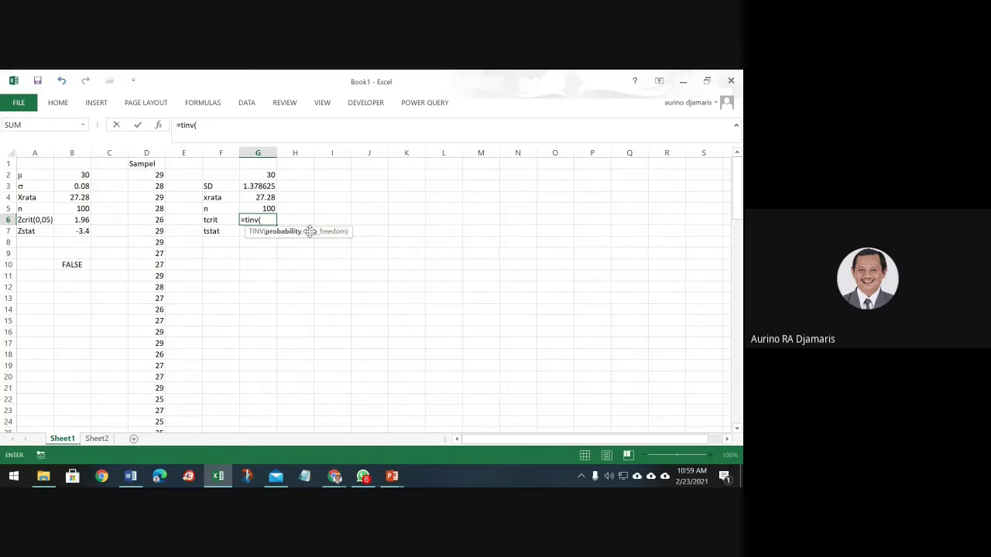
pyautogui.write('0,0')
pyautogui.press('BackSpace')
pyautogui.press('BackSpace')
pyautogui.write('.05),')
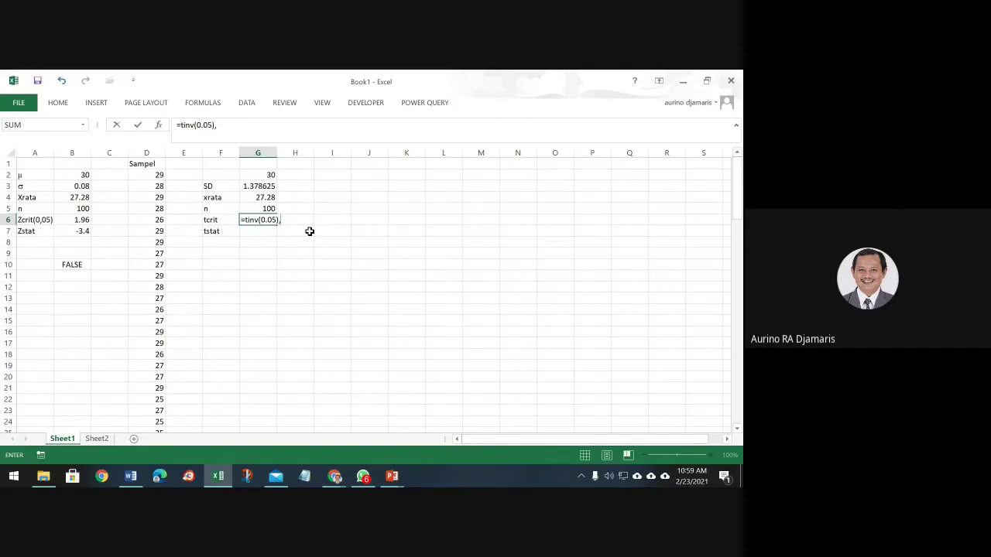
pyautogui.click(272, 209)
pyautogui.write('-1')
pyautogui.press('Return')
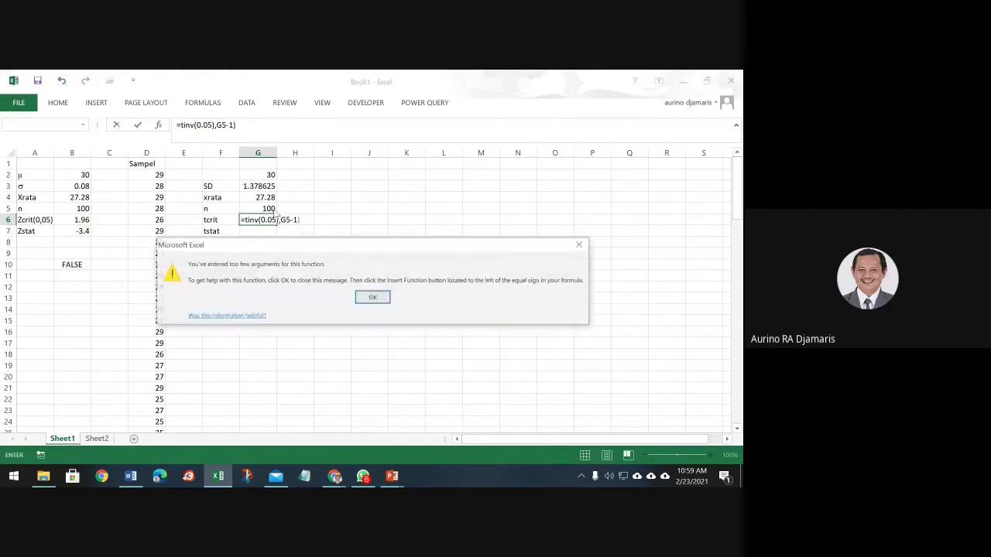
pyautogui.press('Return')
pyautogui.press('Return')
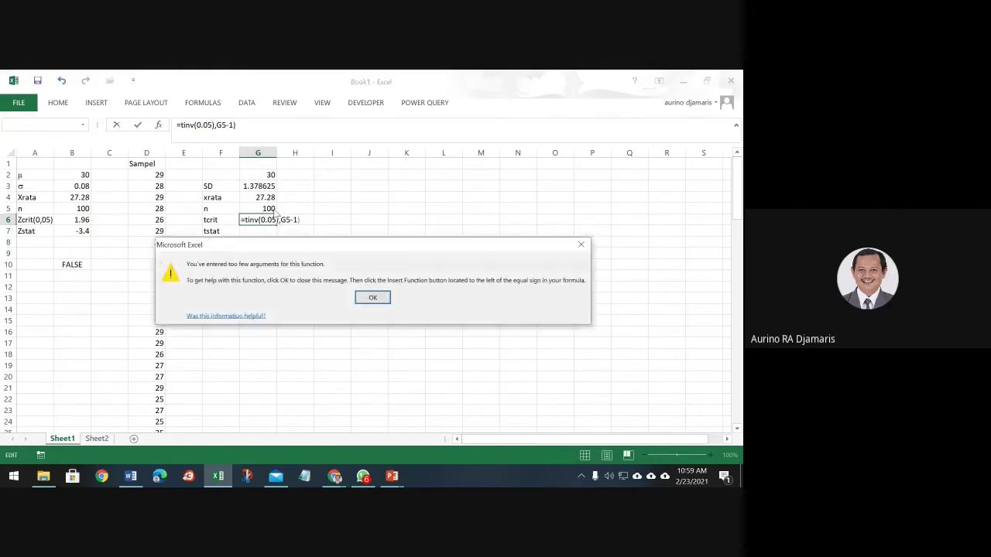
pyautogui.press('Return')
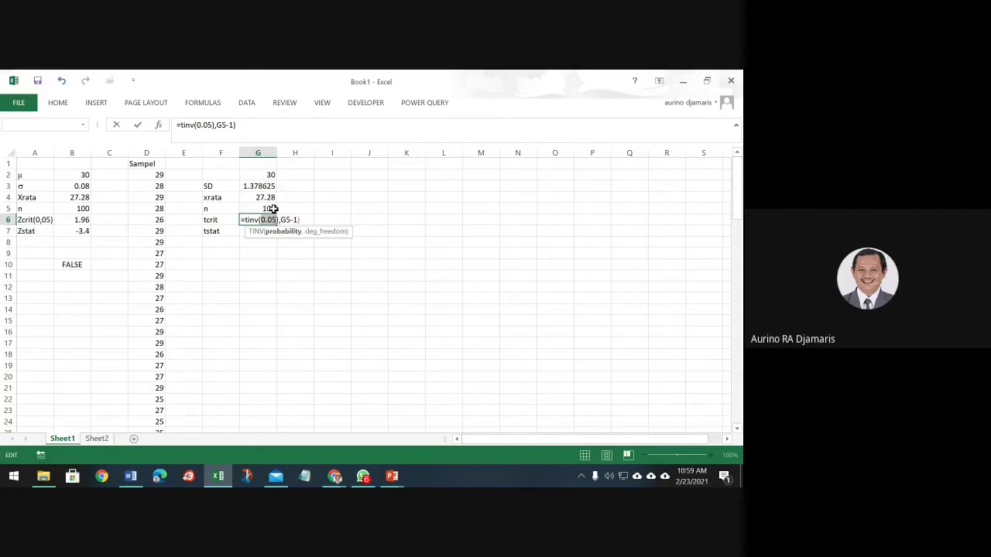
# - Correct the misplaced parenthesis so the tcrit formula in G6 reads =TINV(0.05,G5-1)
pyautogui.press('BackSpace')
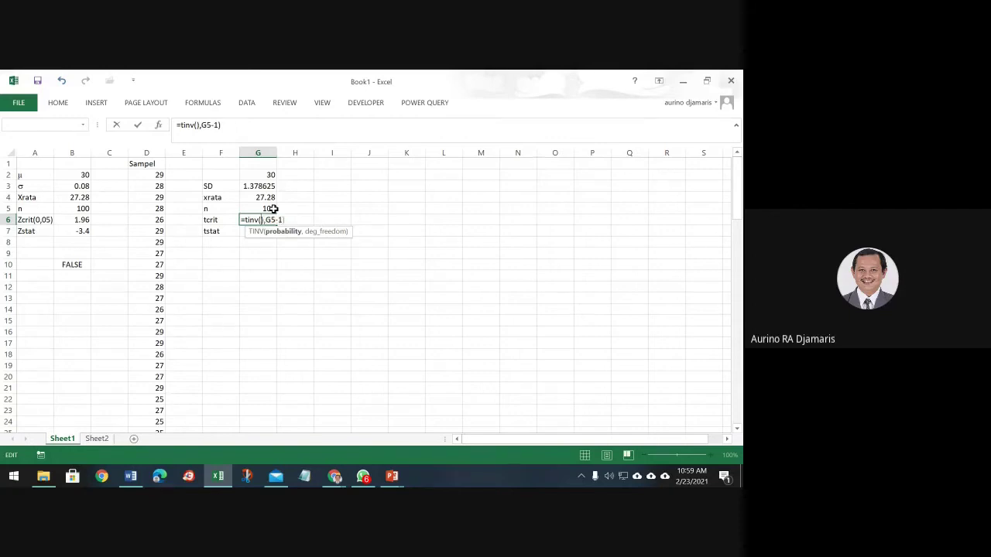
pyautogui.press('Delete')
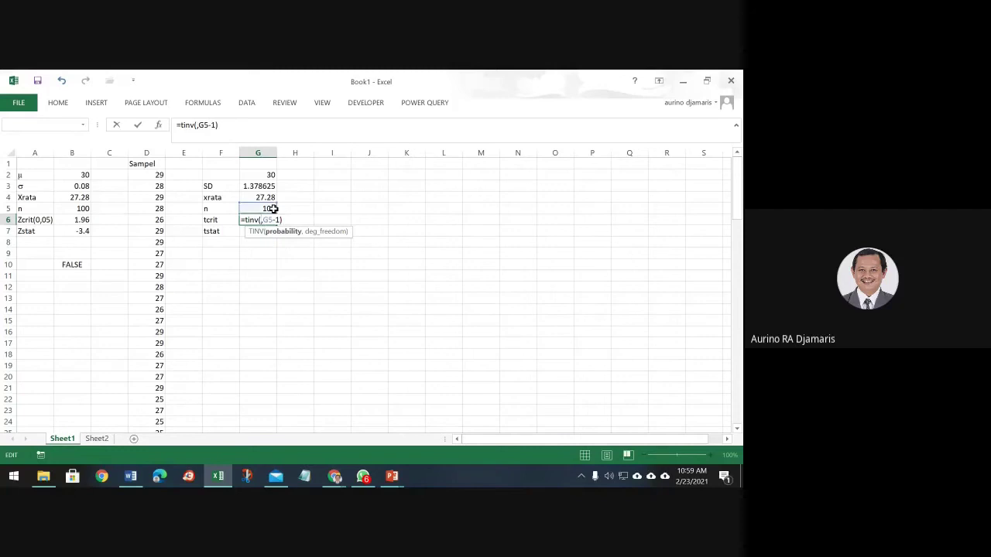
pyautogui.write('0.05')
pyautogui.press('Return')
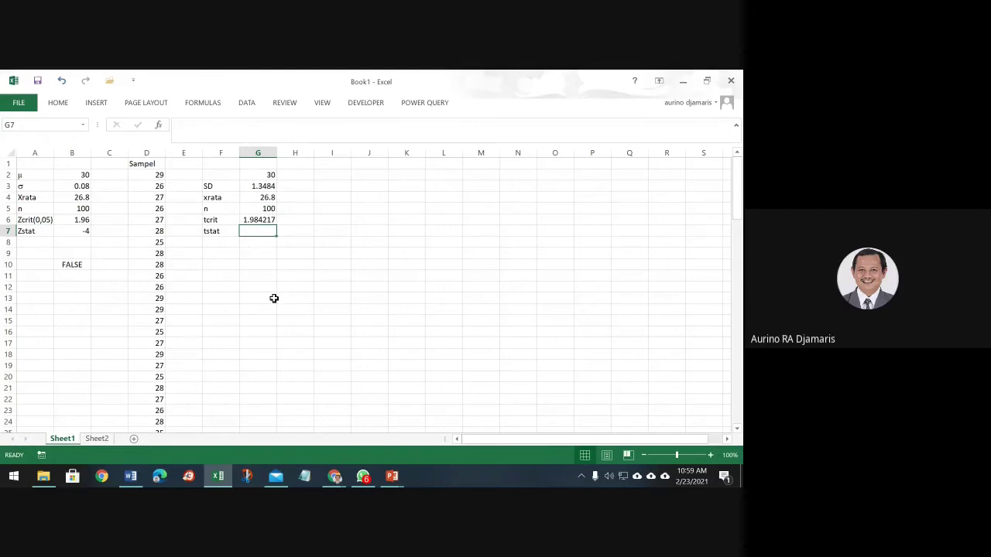
# - Begin the tstat formula in cell G7 with the parenthesized difference between the sample mean G4 and the hypothesized mean G2
pyautogui.write('=')
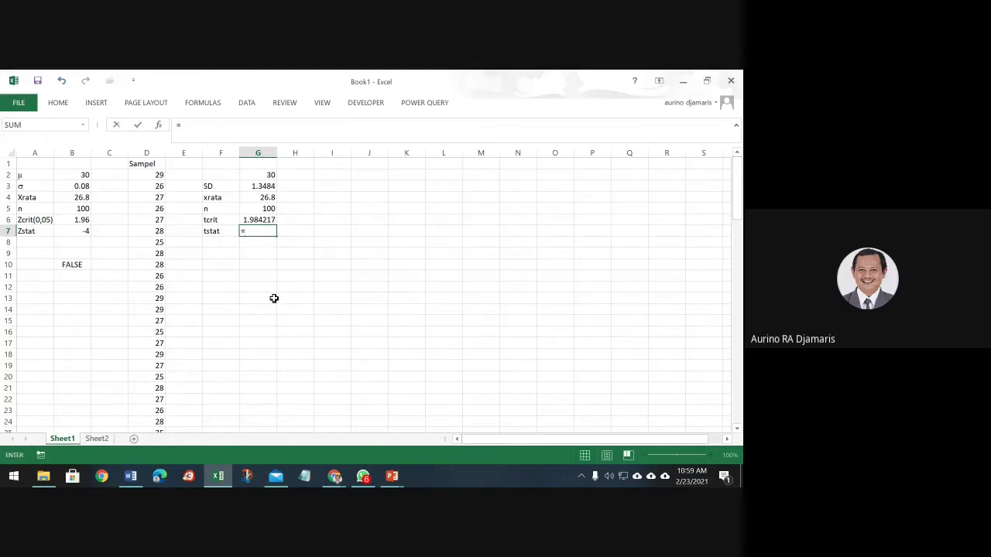
pyautogui.press('Up')
pyautogui.press('Up')
pyautogui.press('Up')
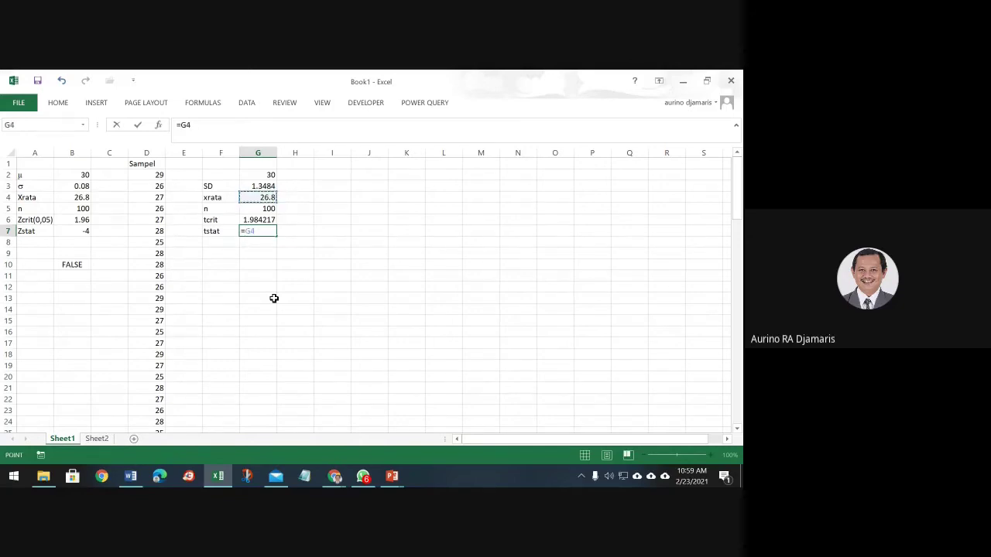
pyautogui.press('BackSpace')
pyautogui.press('BackSpace')
pyautogui.write('(')
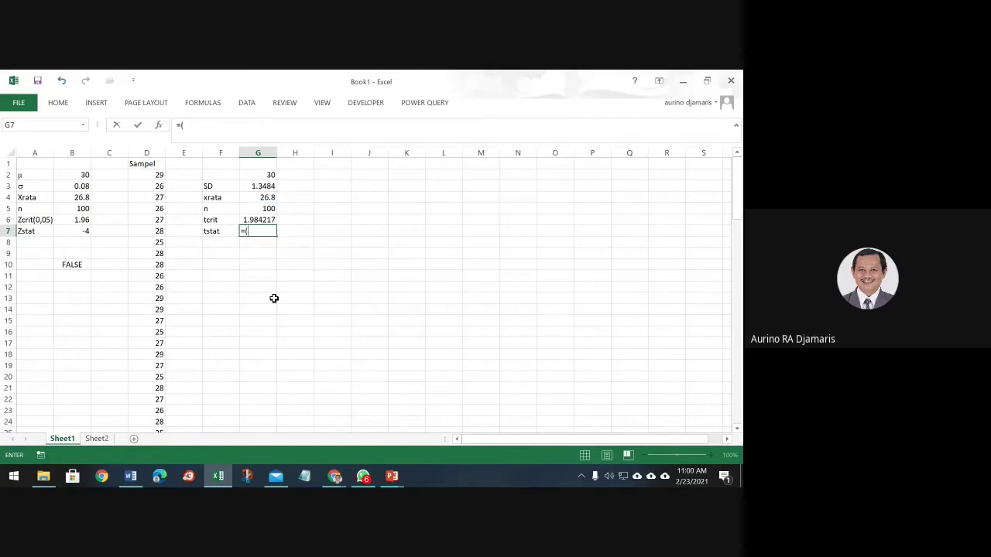
pyautogui.press('Up')
pyautogui.press('Up')
pyautogui.press('Up')
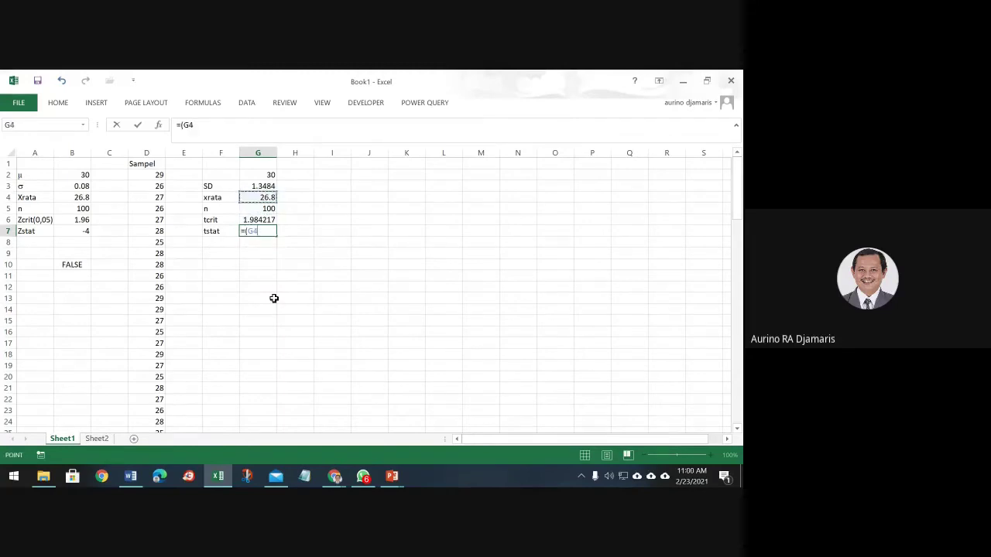
pyautogui.write('-')
pyautogui.press('Up')
pyautogui.press('Up')
pyautogui.press('Up')
pyautogui.press('Up')
pyautogui.press('Up')
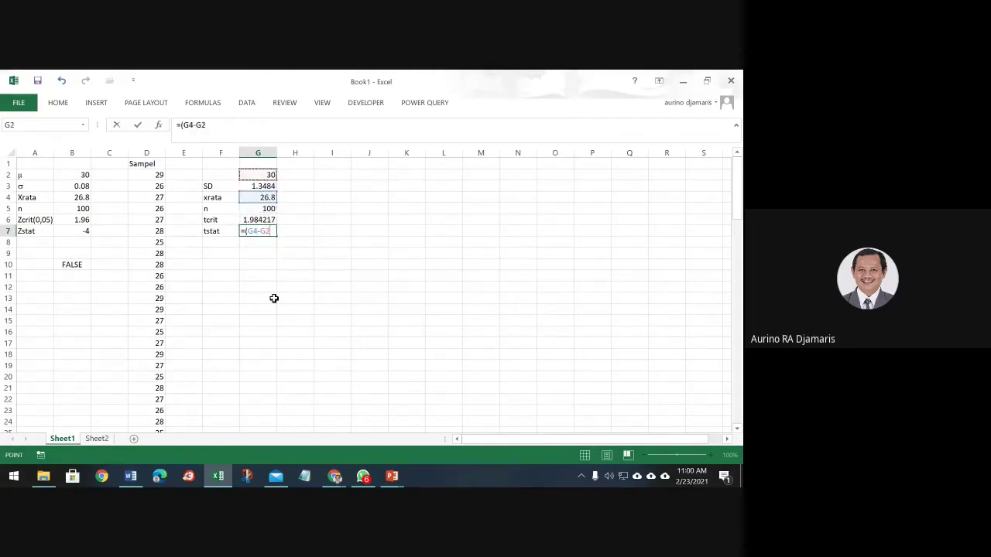
# - Complete the tstat formula in G7 as =(G4-G2)/G3/SQRT(G5), and select the tcrit cell G6
pyautogui.write(')/')
pyautogui.press('Up')
pyautogui.press('Up')
pyautogui.press('Up')
pyautogui.press('Up')
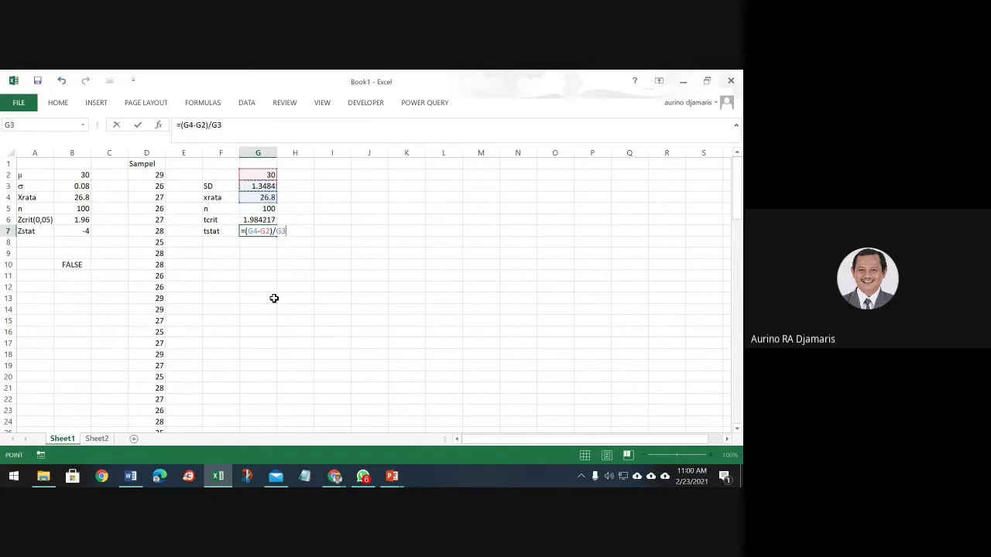
pyautogui.write('/sq')
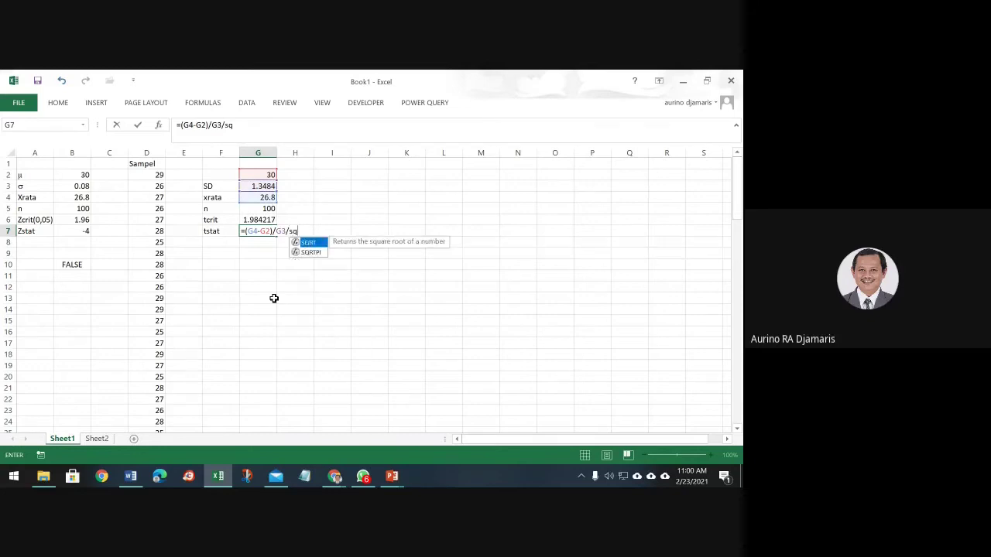
pyautogui.write('rt(')
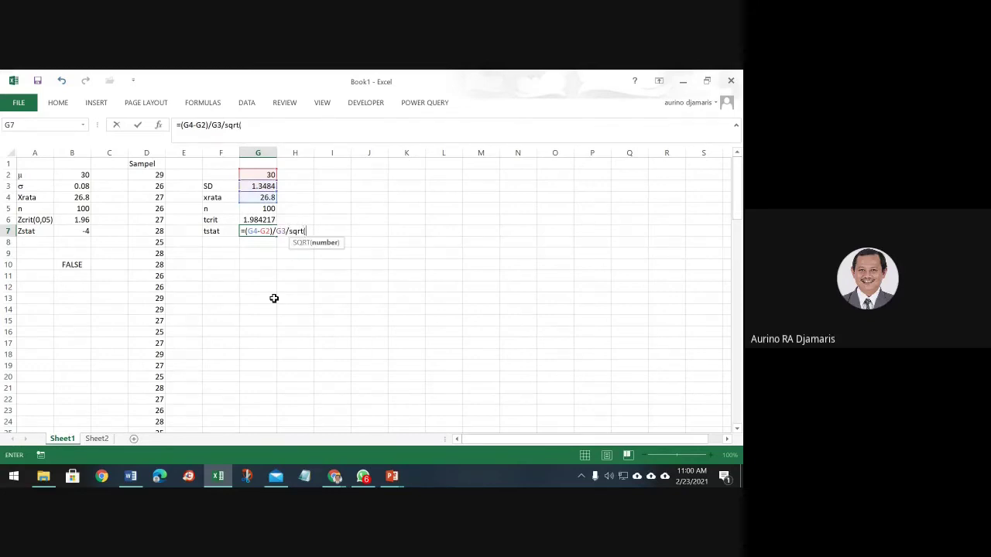
pyautogui.press('Up')
pyautogui.press('Up')
pyautogui.press('Up')
pyautogui.press('Down')
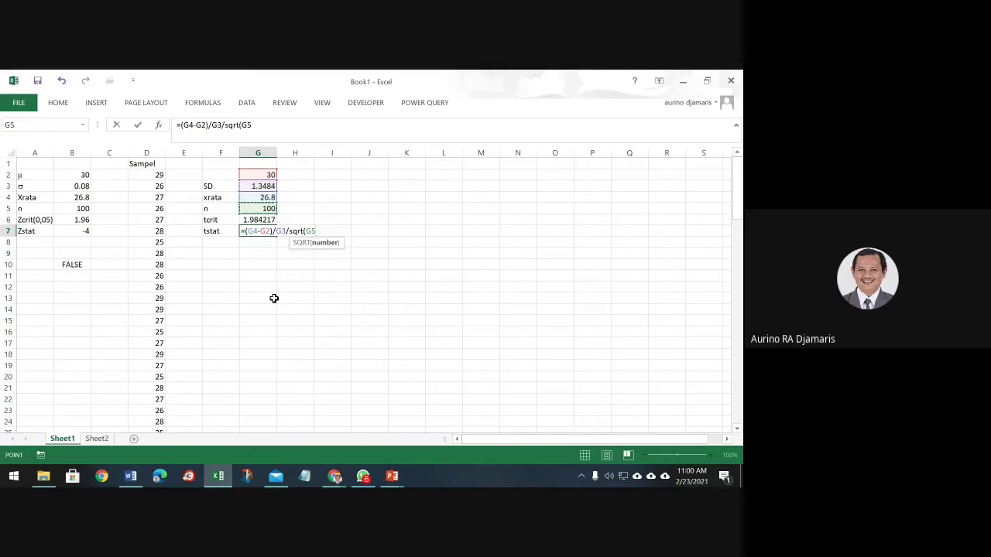
pyautogui.write(')')
pyautogui.press('Return')
pyautogui.press('Up')
pyautogui.press('Up')
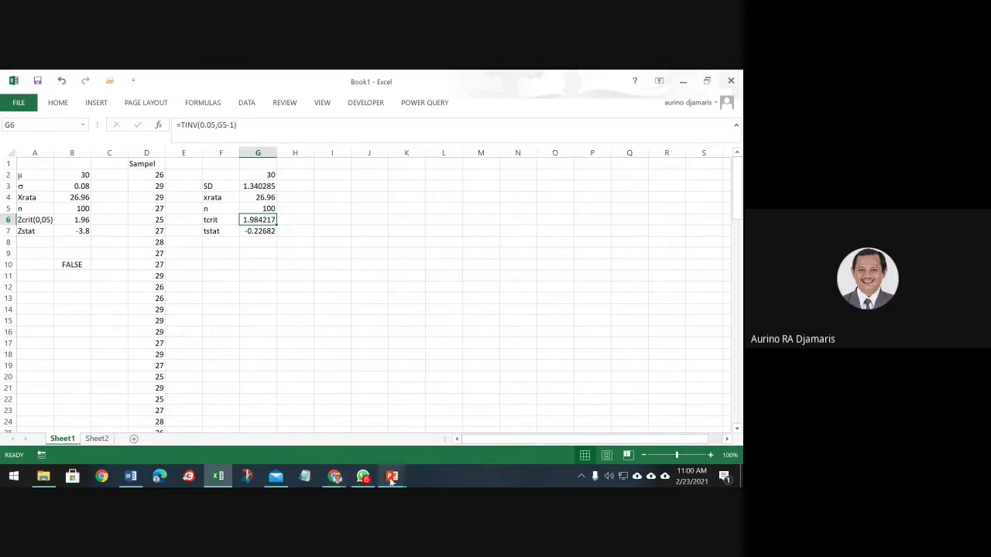
# - Switch to the PowerPoint slide show, resume its recording, and return to the Two-Tail t Test example solution slide
pyautogui.click(392, 477)
pyautogui.click(657, 422)
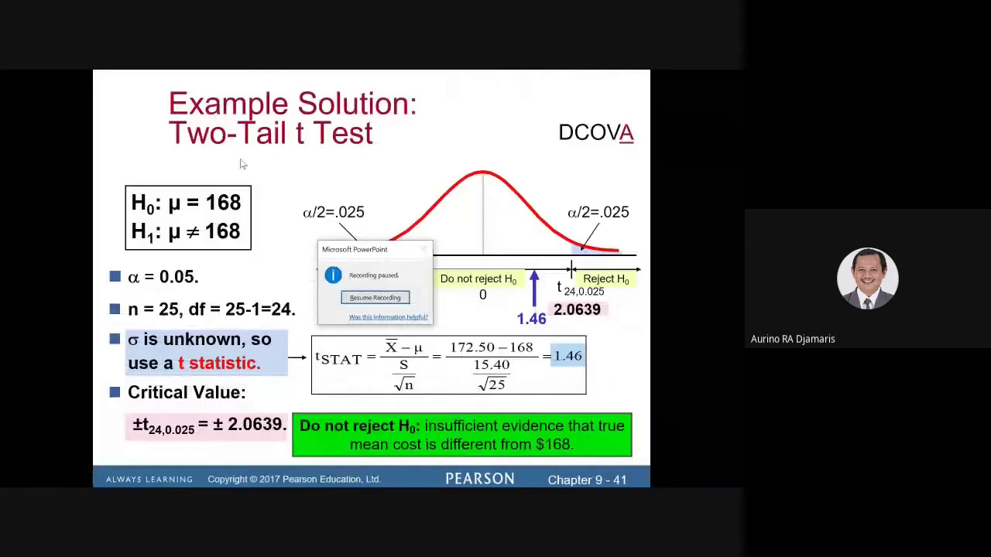
pyautogui.click(375, 298)
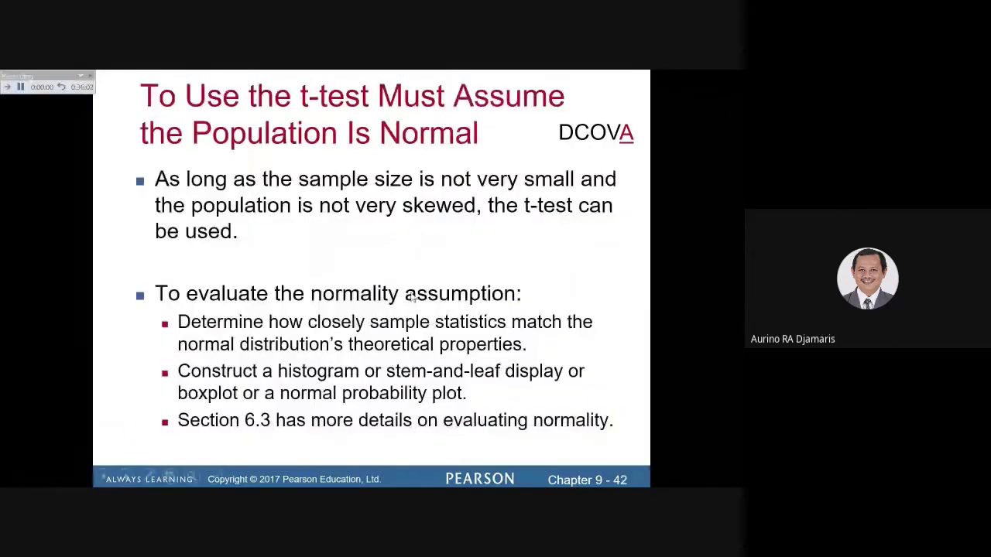
pyautogui.press('Left')
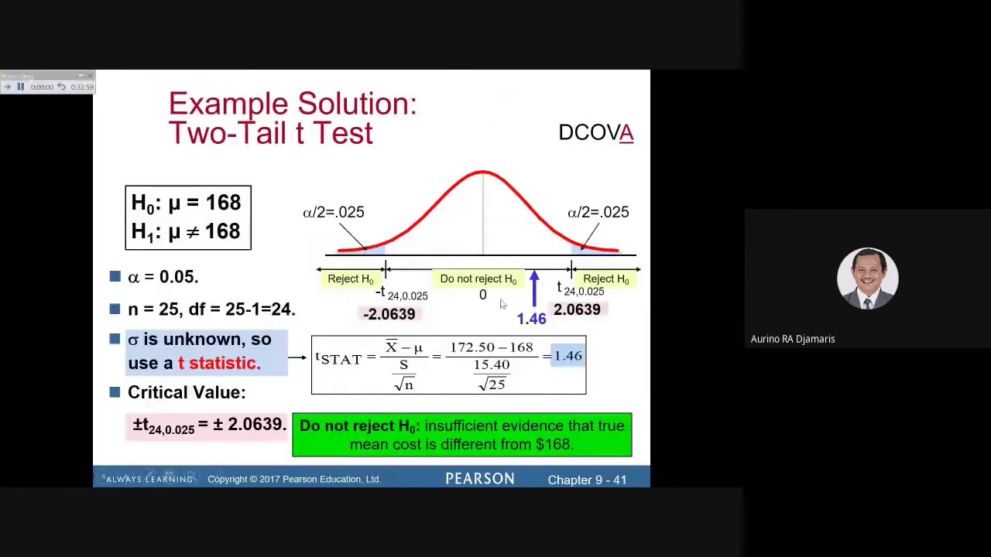